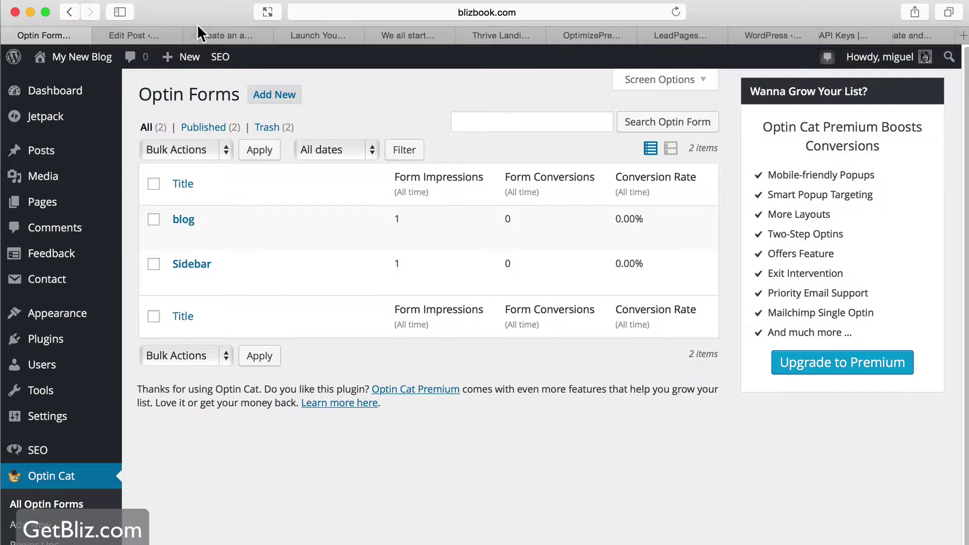
Step: Switch from the Optin Forms list to the Product Launch Formula landing page tab
click(217, 35)
click(346, 34)
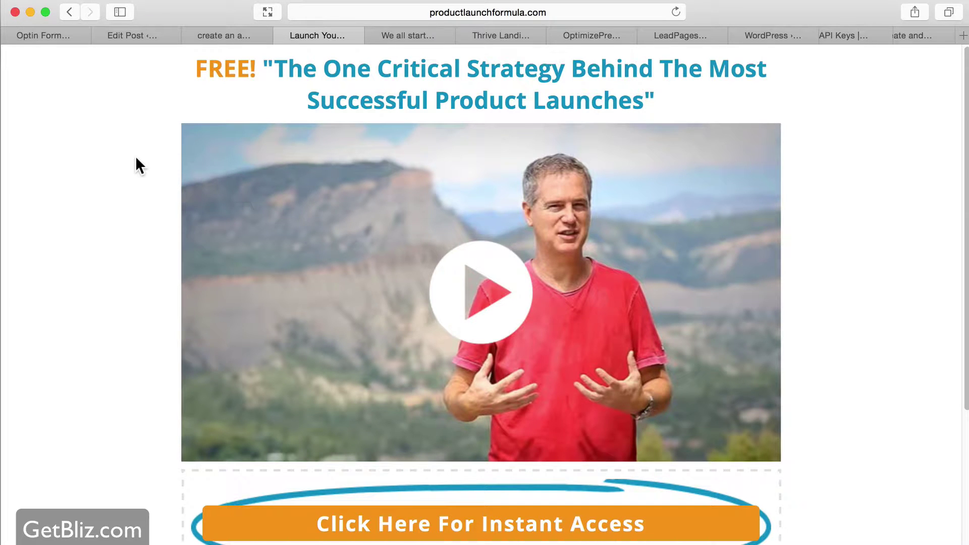
Step: Open the 'Click Here For Instant Access' training signup popup, then view the Zero to Launch blog post
scroll(136, 158, down, 2)
scroll(136, 159, up, 2)
scroll(544, 187, down, 1)
scroll(544, 192, down, 2)
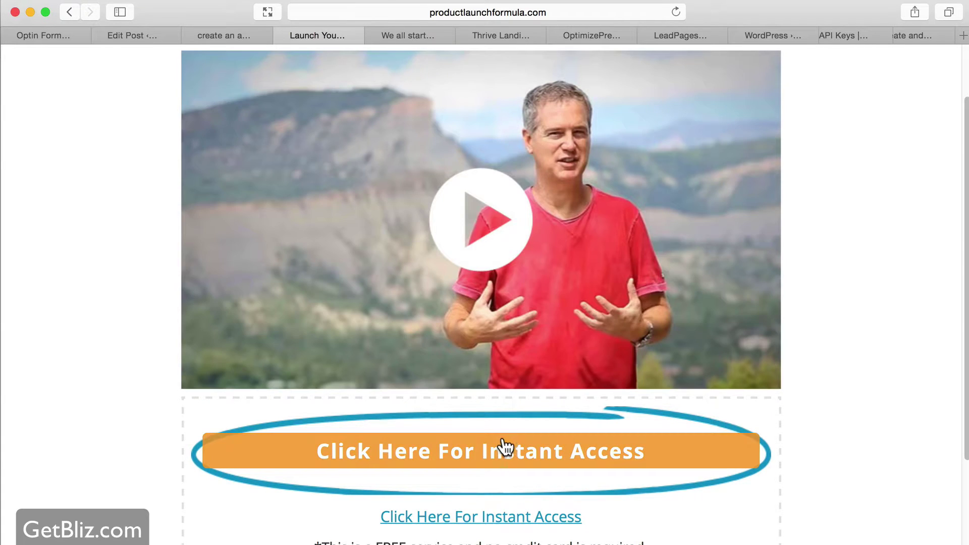
click(505, 447)
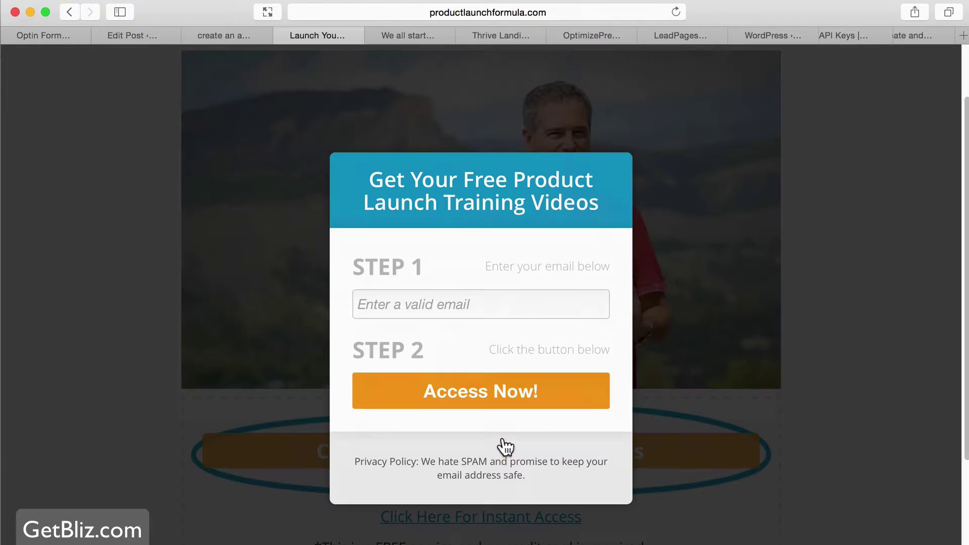
click(413, 45)
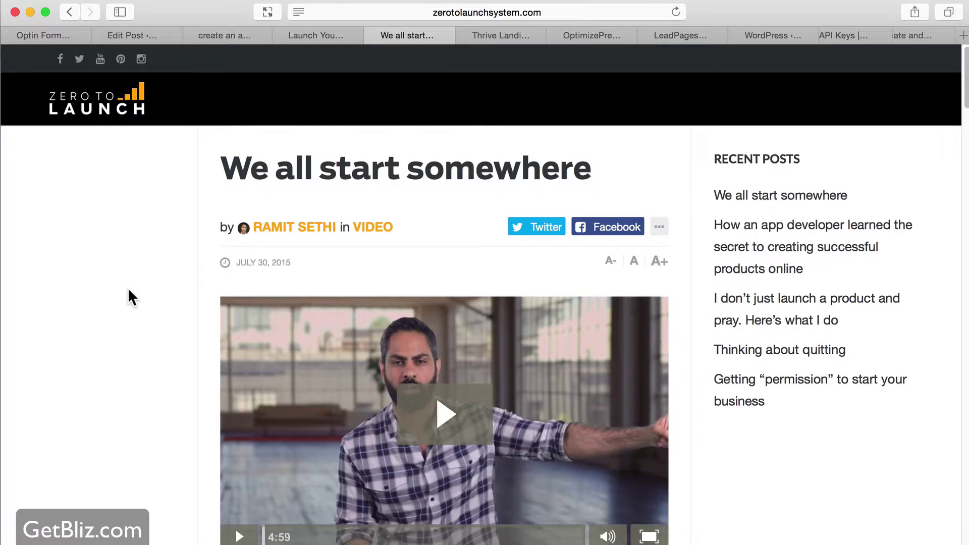
scroll(128, 297, down, 1)
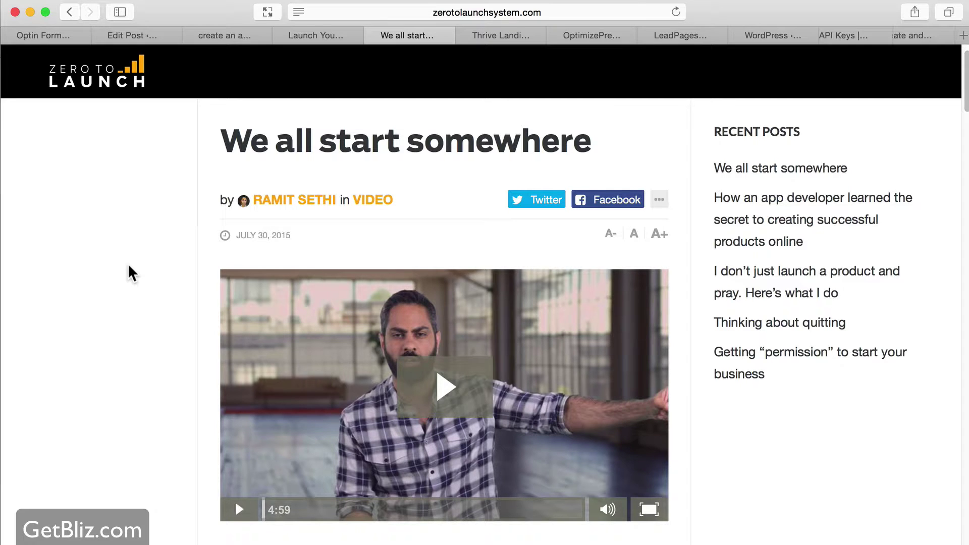
scroll(129, 272, down, 5)
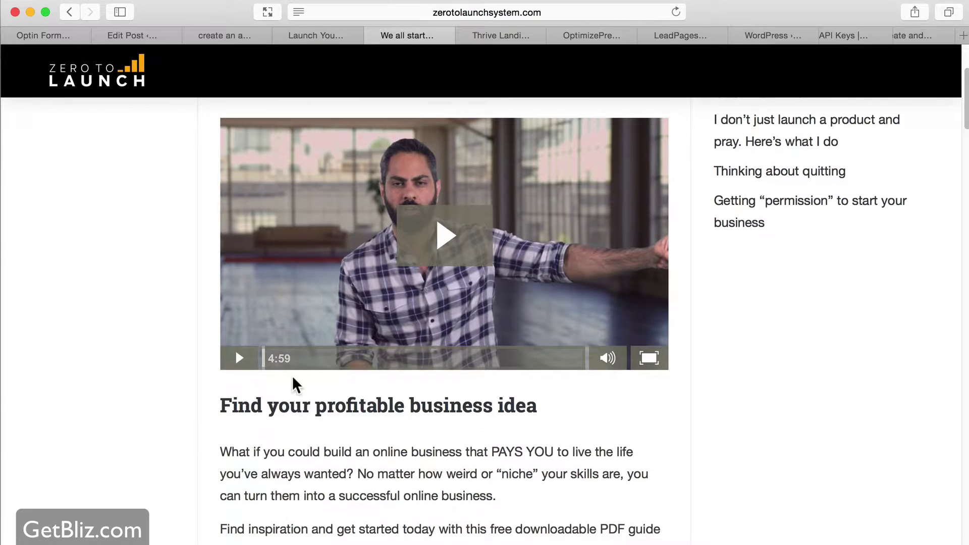
scroll(291, 376, down, 12)
scroll(232, 370, down, 2)
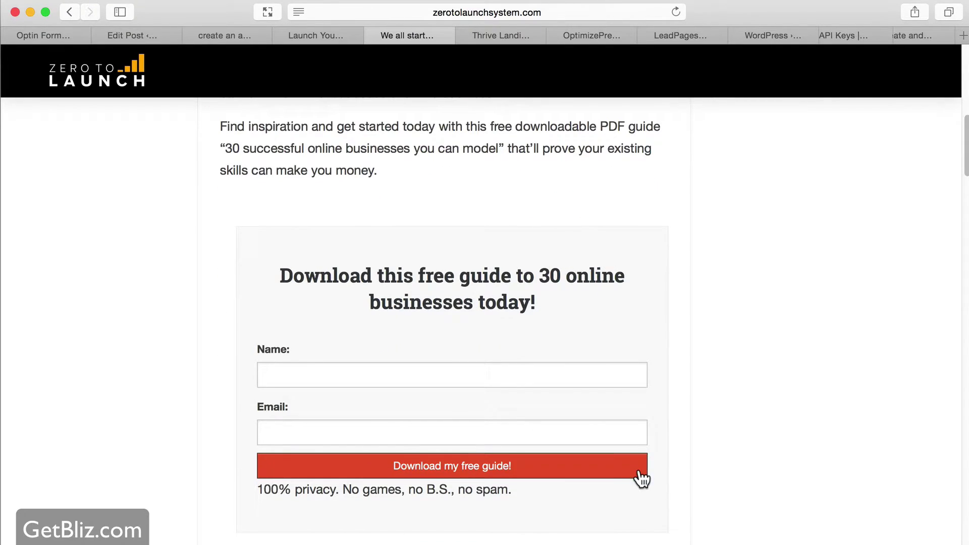
scroll(211, 404, down, 5)
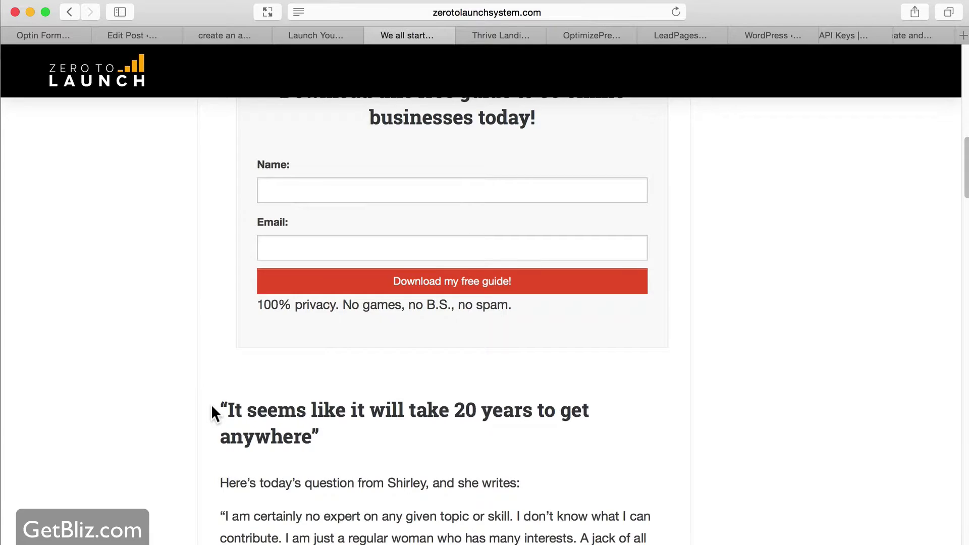
scroll(211, 404, up, 12)
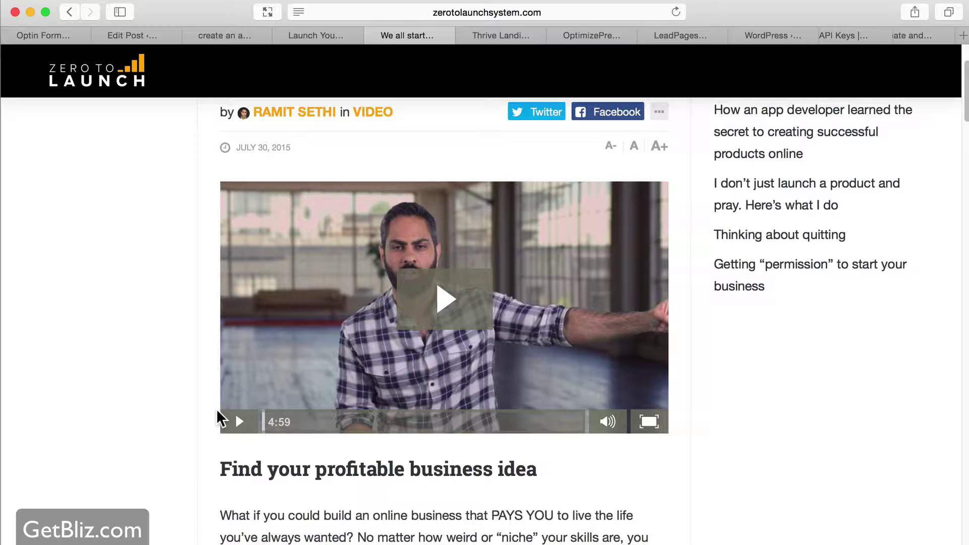
Step: Browse the Thrive Themes, OptimizePress and LeadPages sites, ending on the WordPress Landing Pages plugin reviews
click(513, 37)
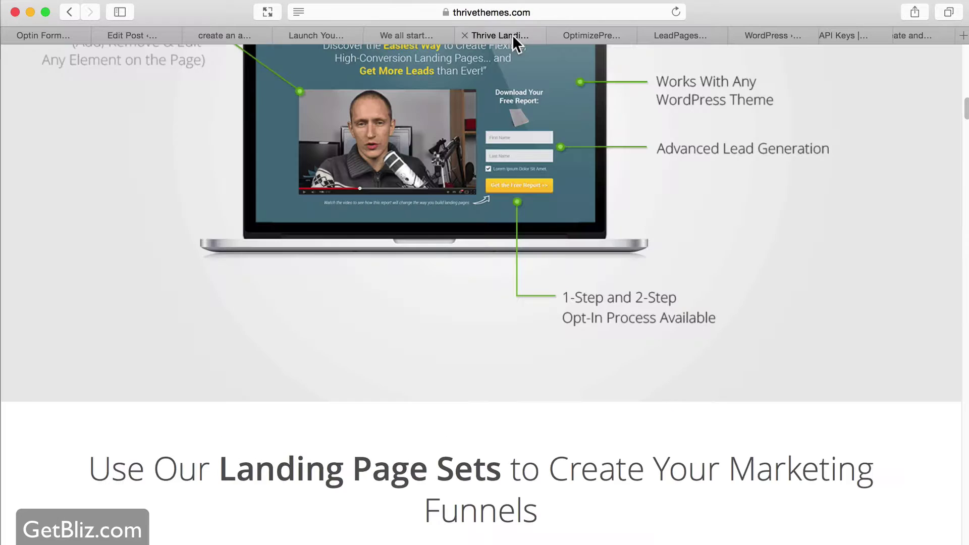
scroll(601, 90, up, 15)
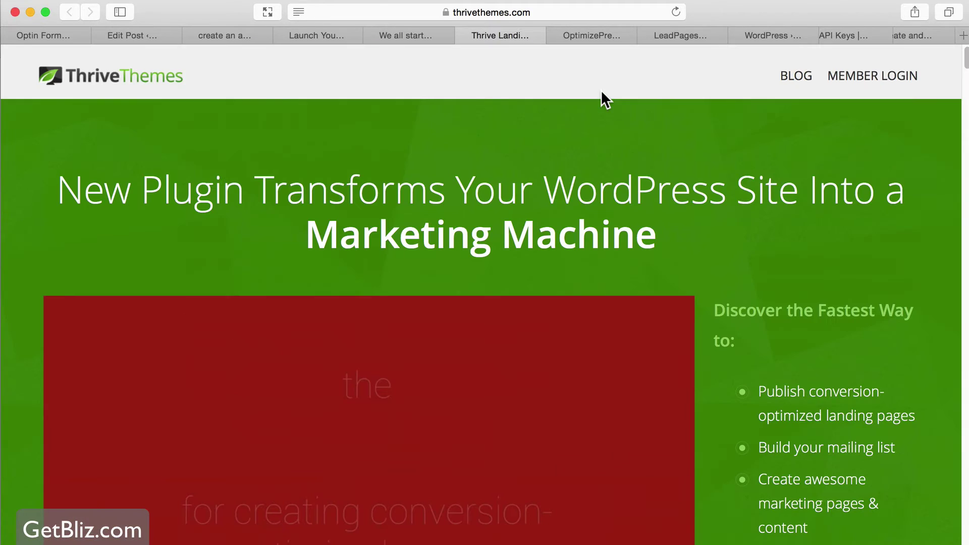
click(580, 36)
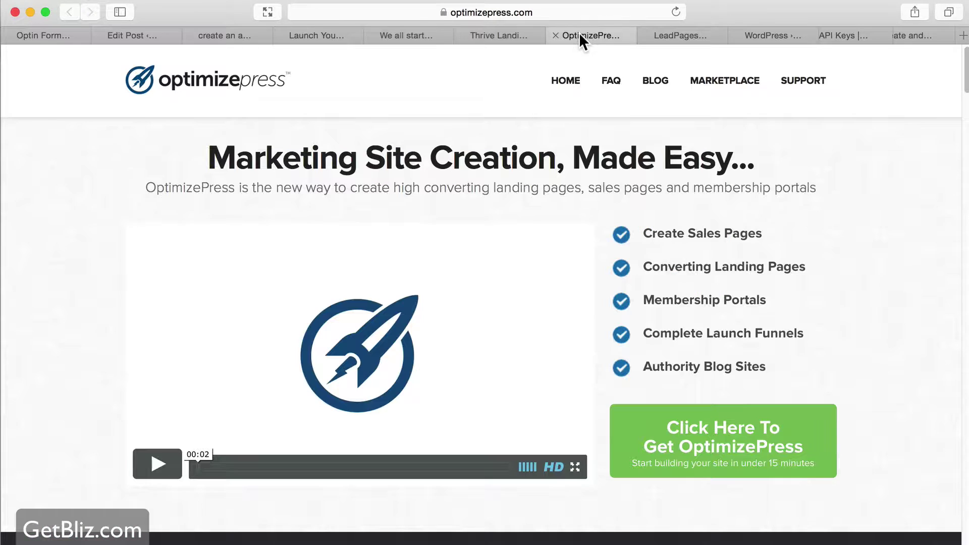
click(674, 36)
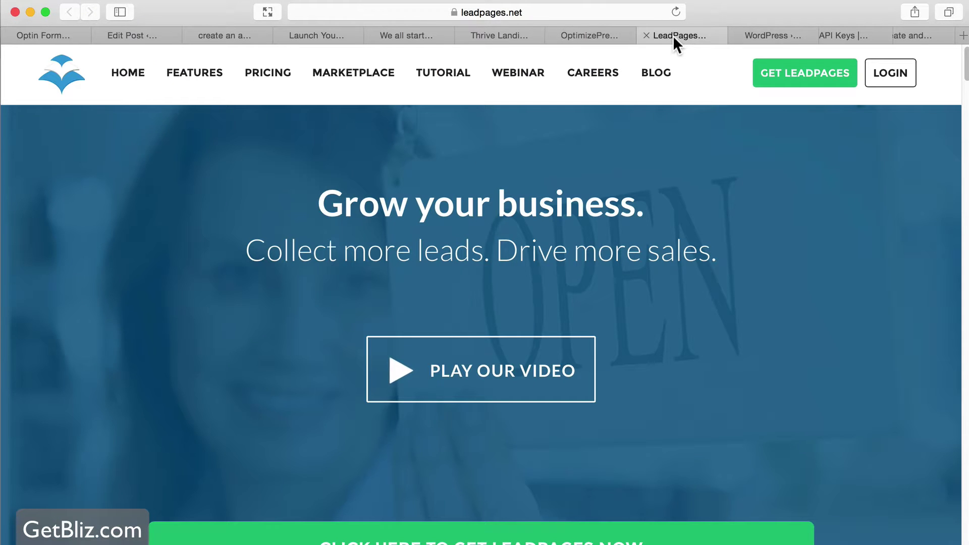
click(752, 39)
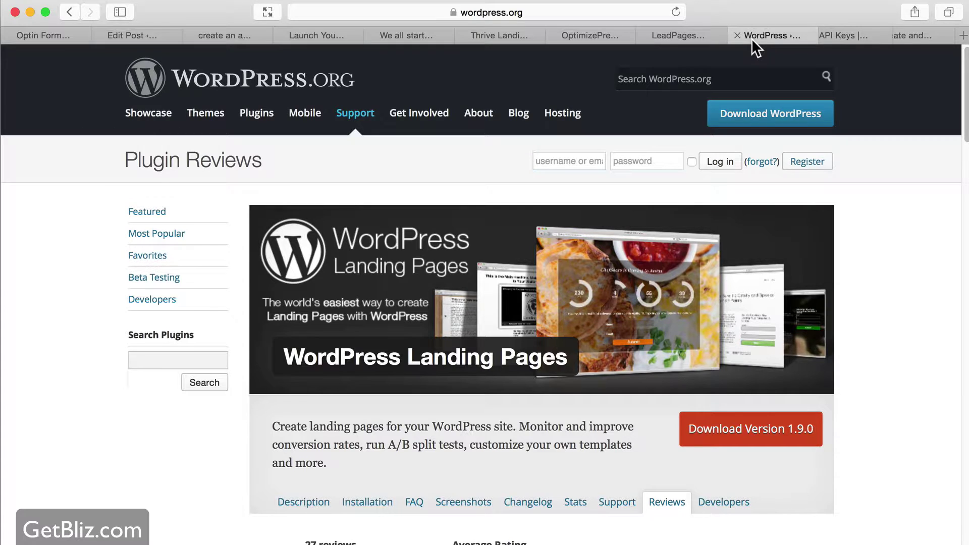
scroll(448, 142, down, 3)
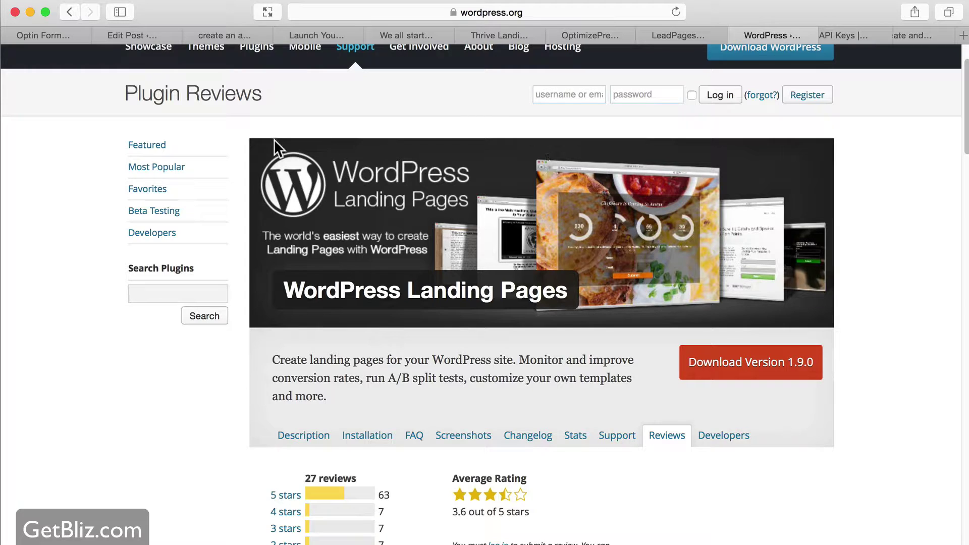
Step: Dismiss the Product Launch Formula popup and scroll through the published course post's video and email form
click(308, 34)
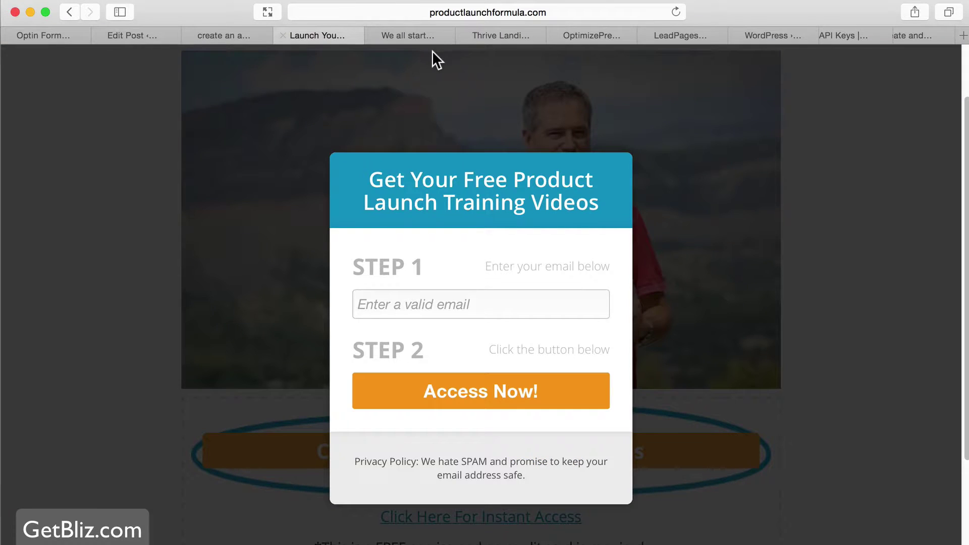
click(819, 282)
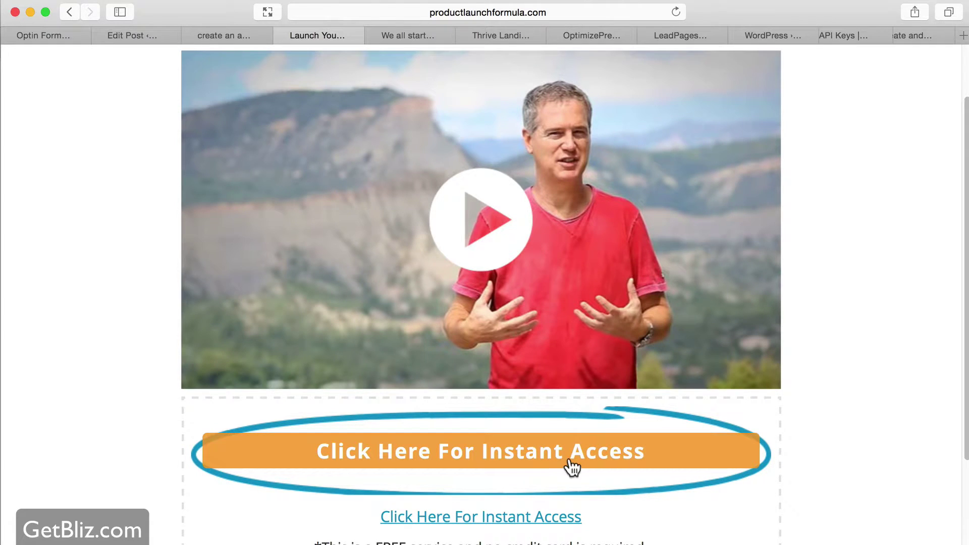
click(205, 36)
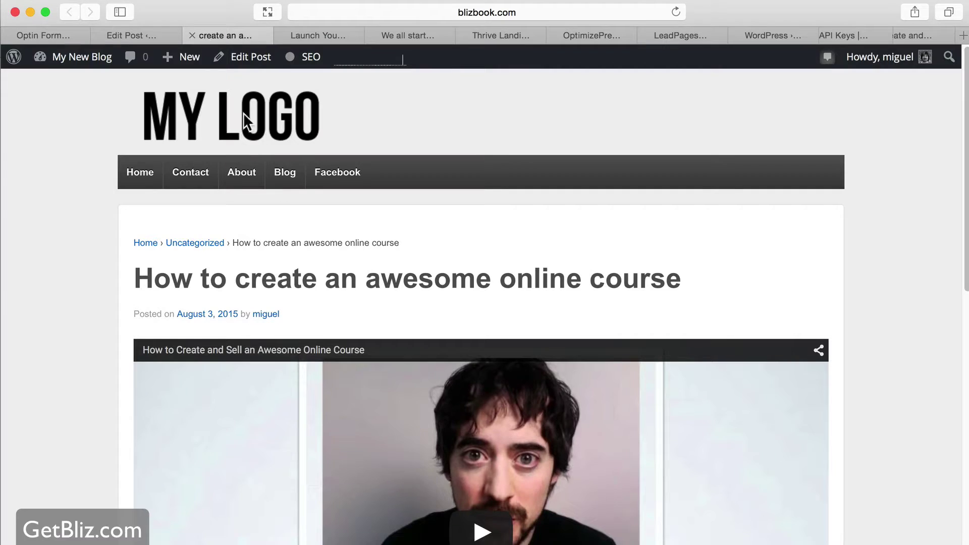
scroll(83, 222, down, 1)
scroll(83, 217, down, 5)
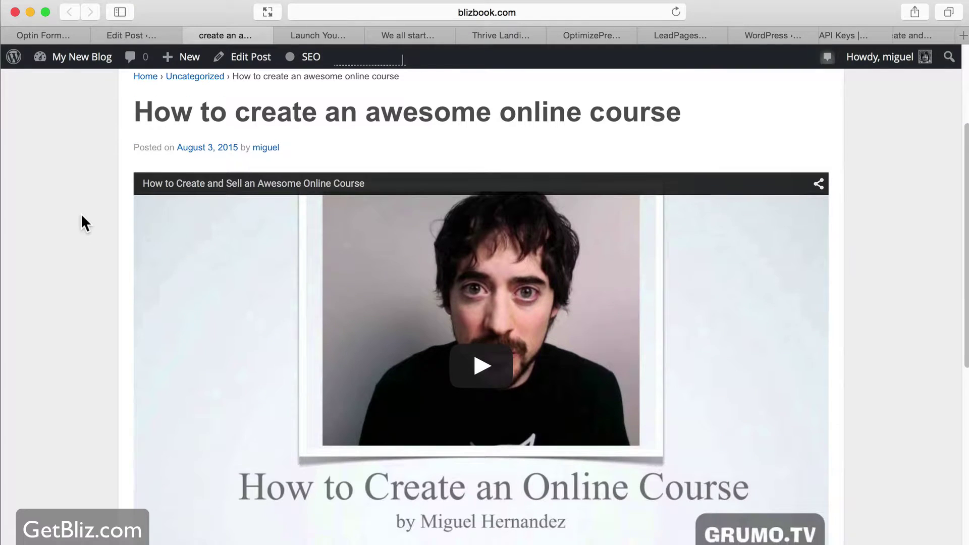
scroll(81, 222, down, 8)
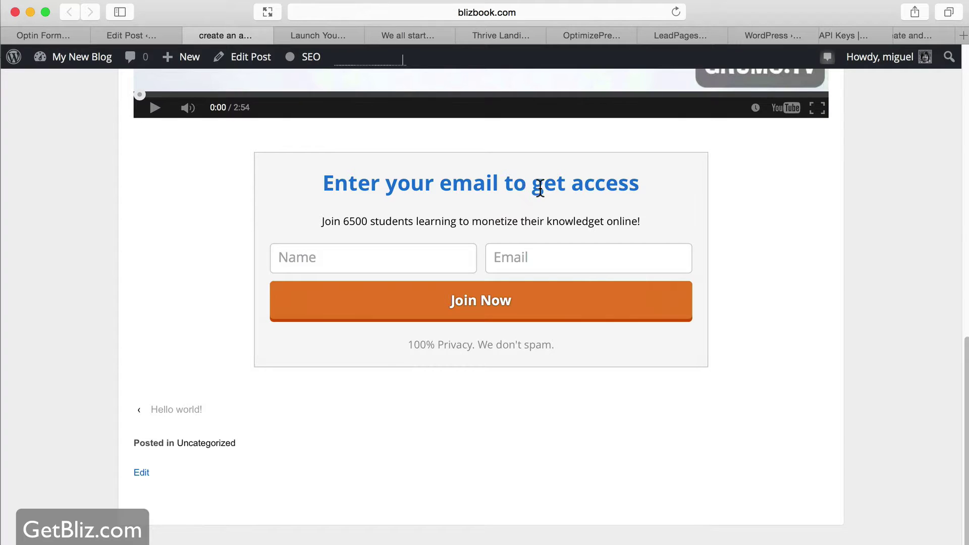
scroll(107, 217, up, 8)
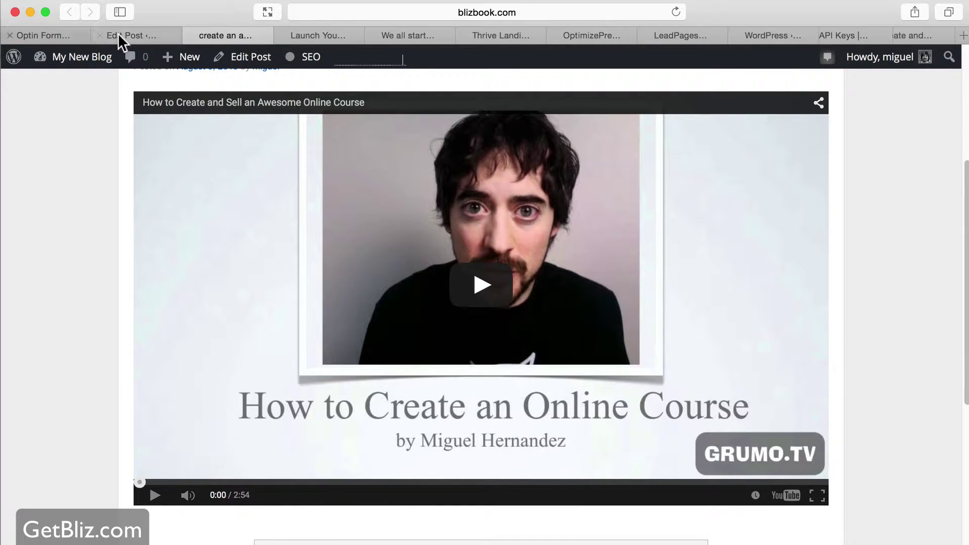
click(130, 32)
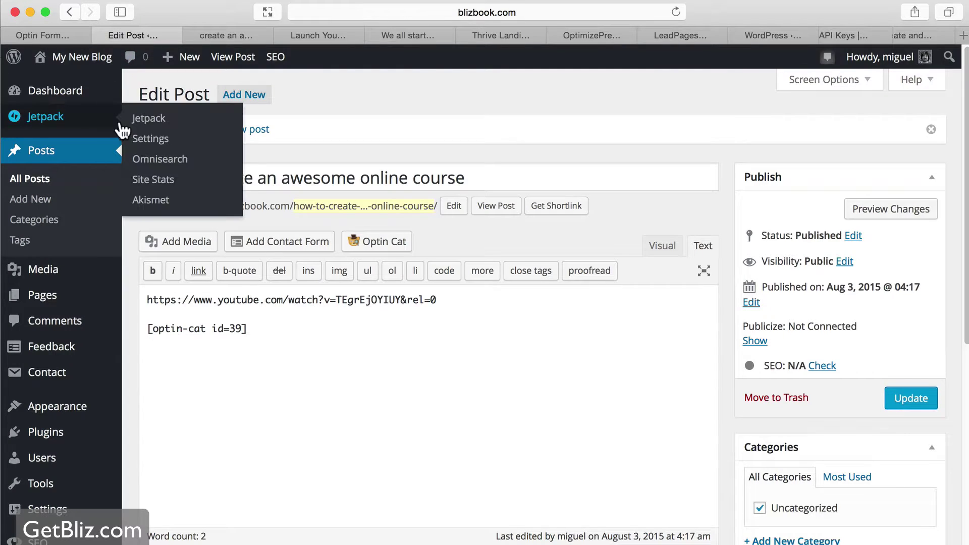
Step: Create a new page titled 'How to create an awesome online course' using the post's title
triple_click(374, 180)
key(super+c)
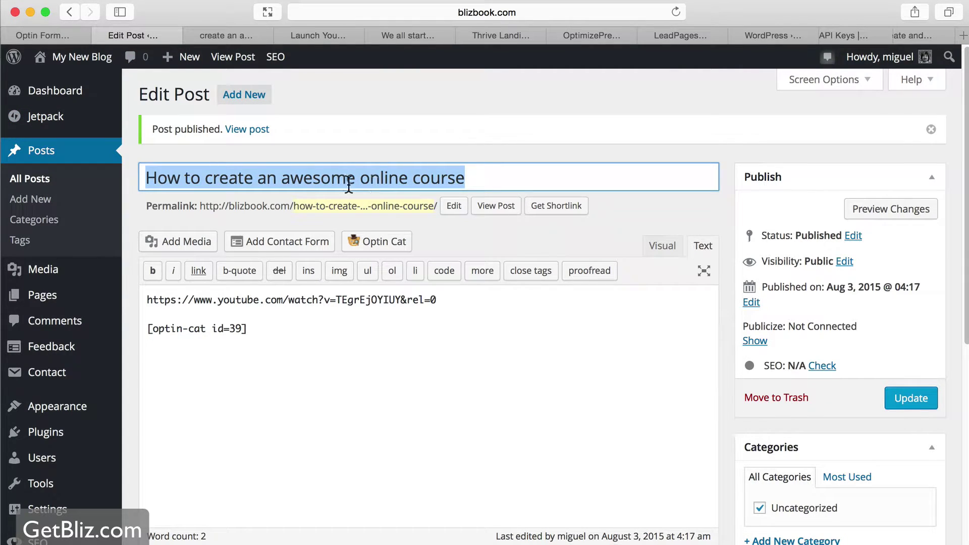
mouse_move(182, 56)
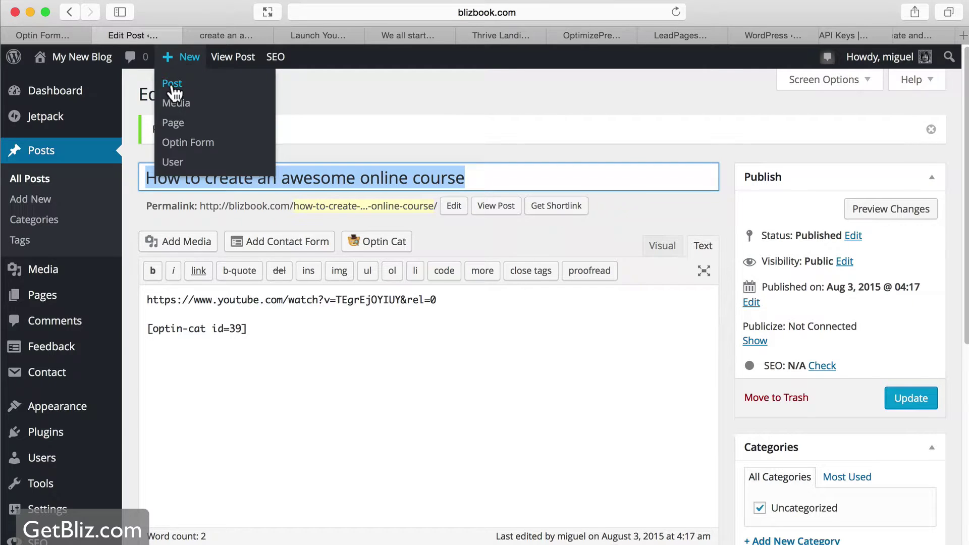
click(177, 124)
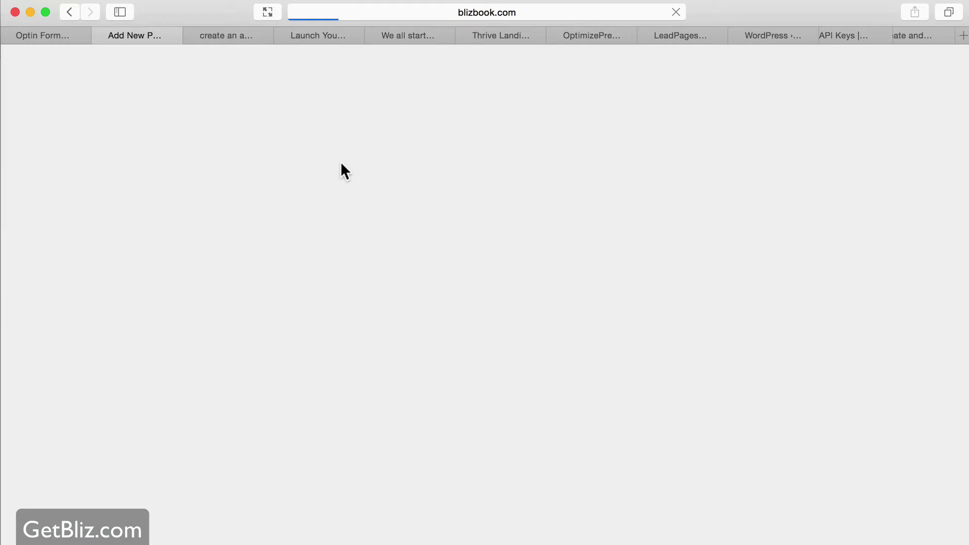
key(super+v)
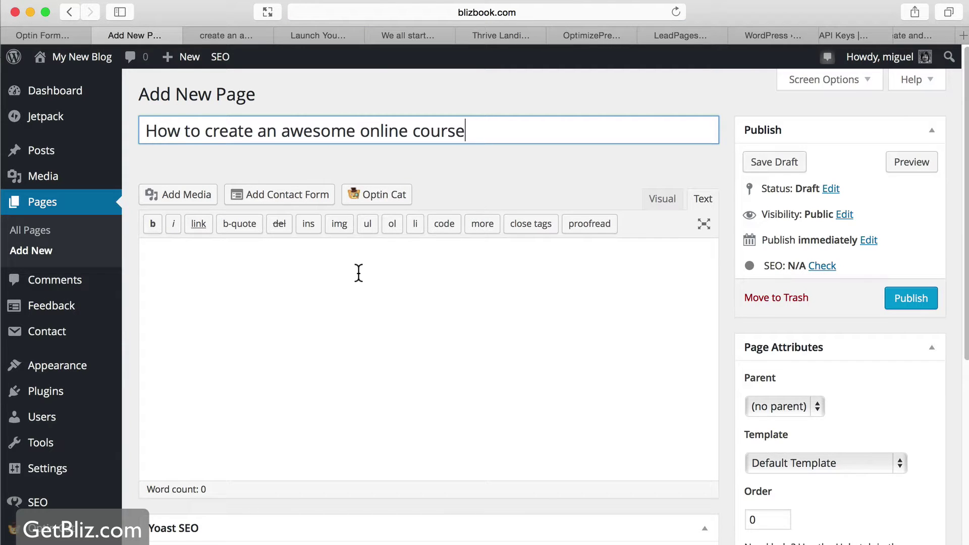
Step: Copy the YouTube course video's watch URL, then bring up the Zero to Launch example video page
click(906, 35)
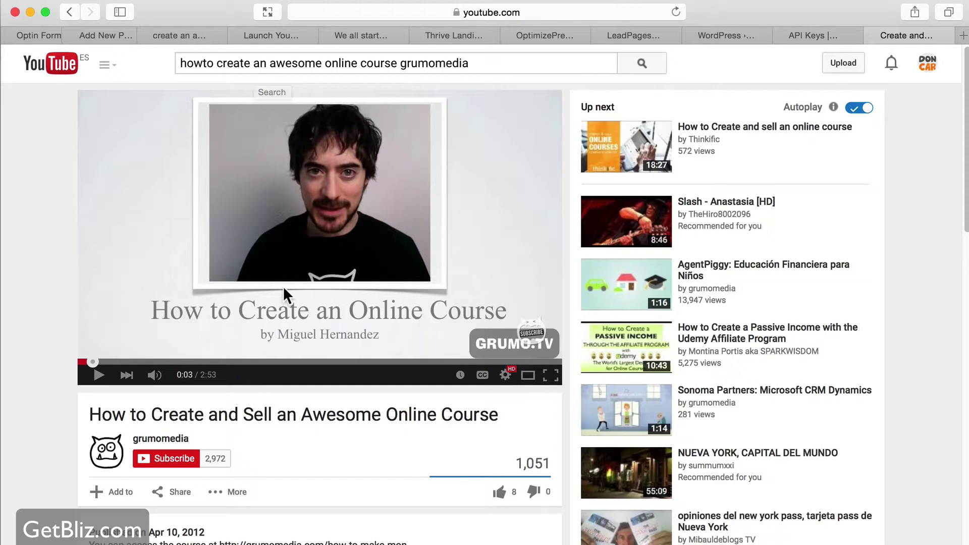
click(511, 12)
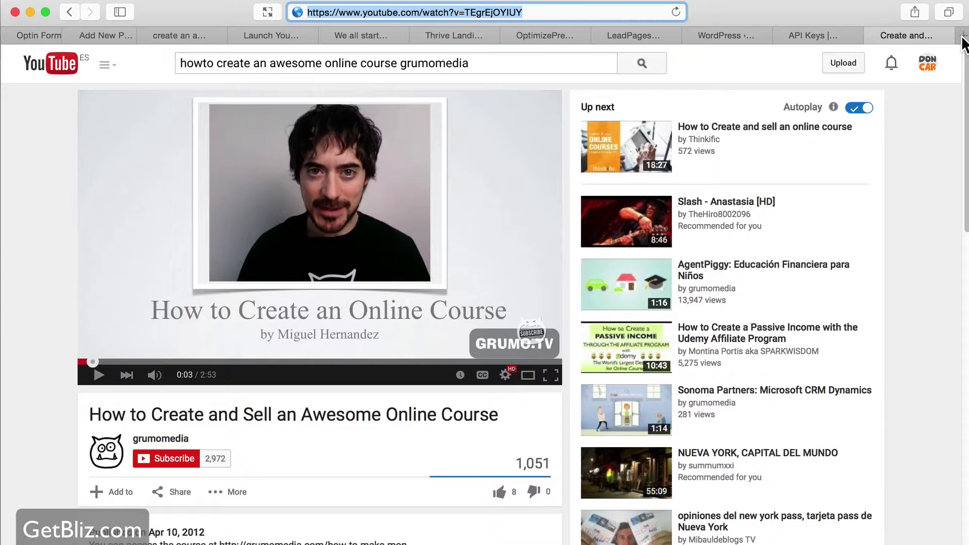
click(269, 35)
click(349, 37)
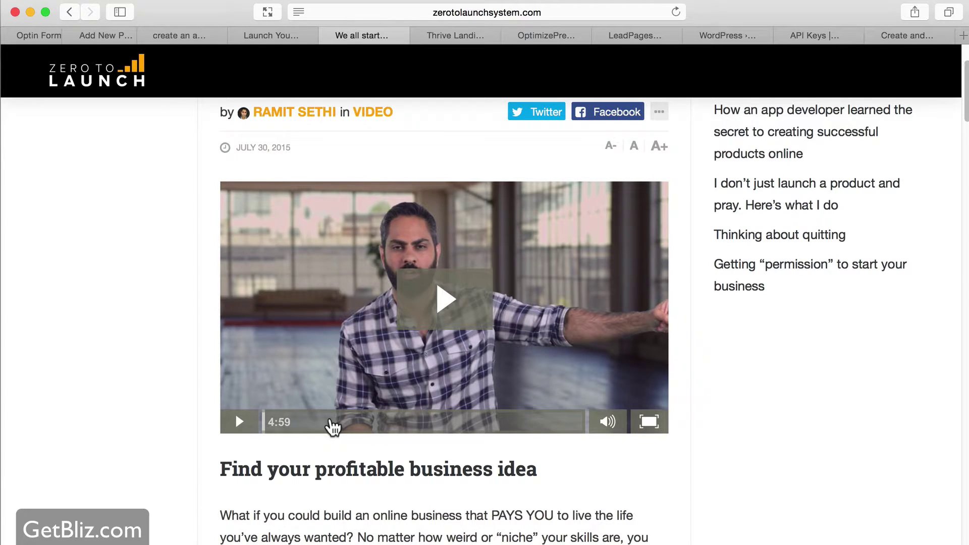
Step: Google 'wistia' in a new tab, open the Wistia video-hosting site, then return to the blizbook course post
click(964, 36)
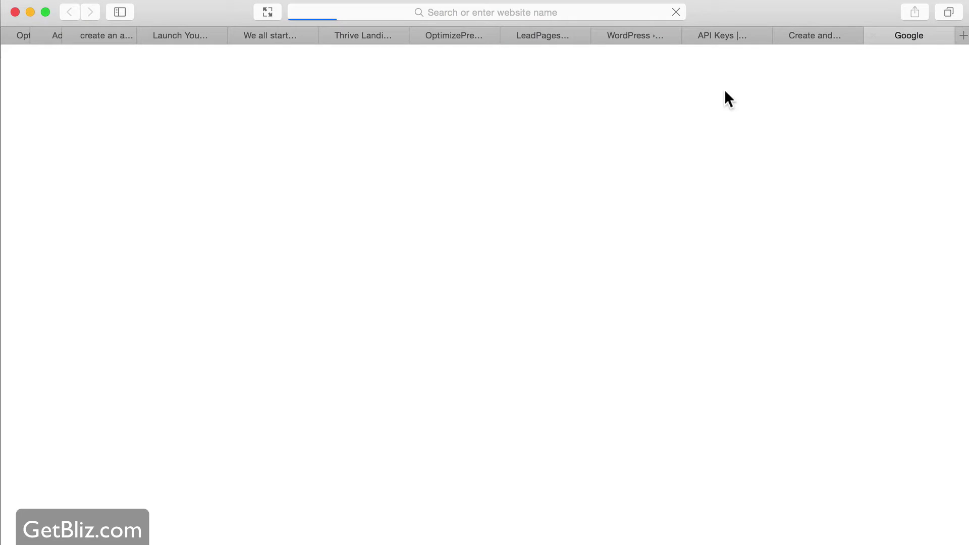
click(547, 14)
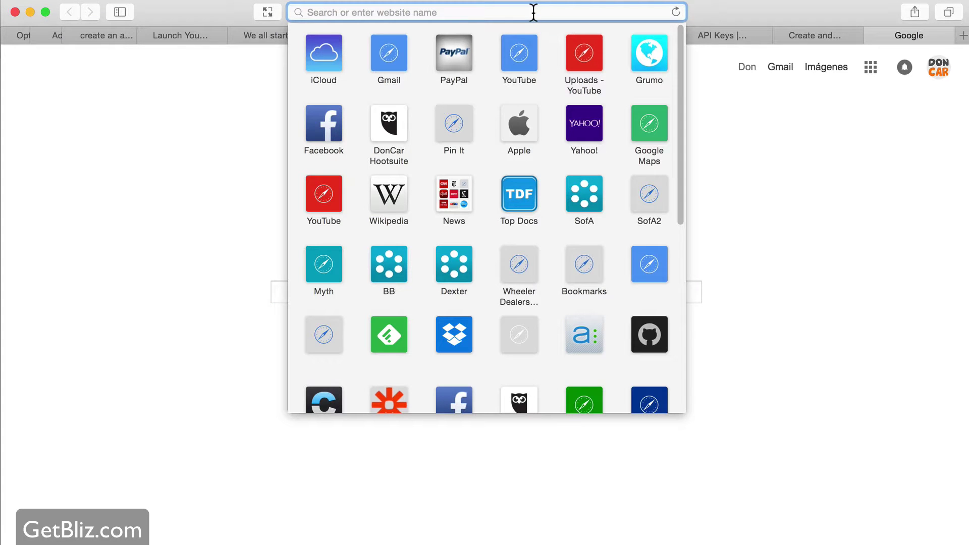
text(wist)
key(BackSpace)
text(tian)
key(Return)
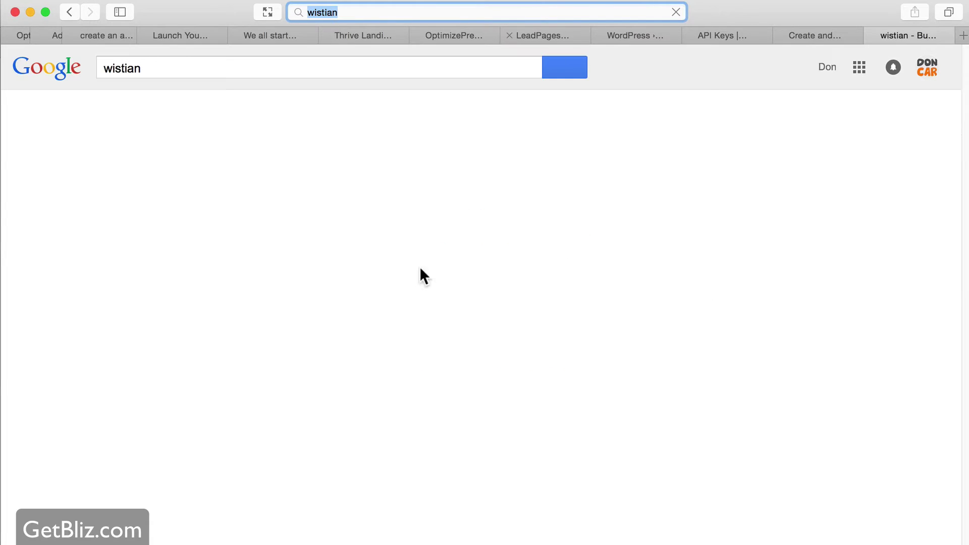
click(370, 11)
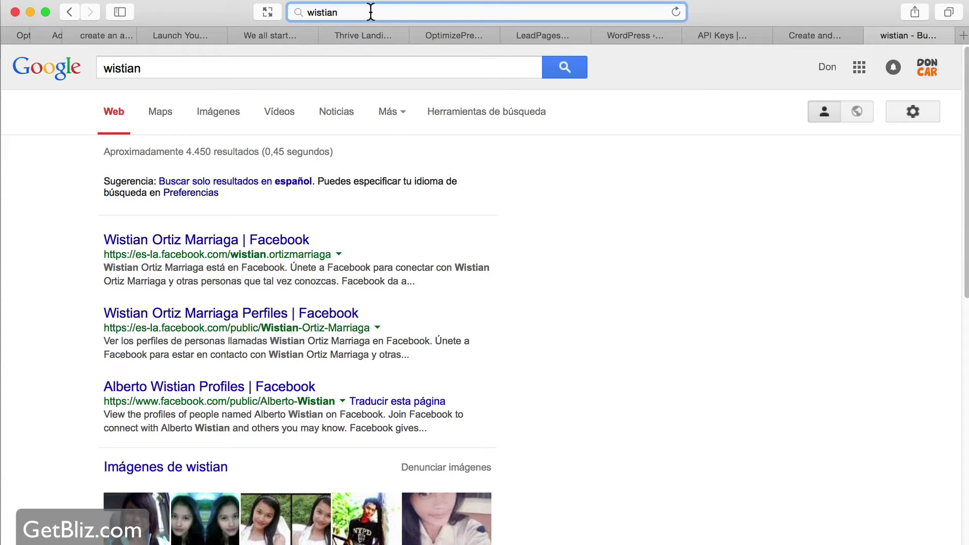
key(BackSpace)
key(Return)
click(290, 188)
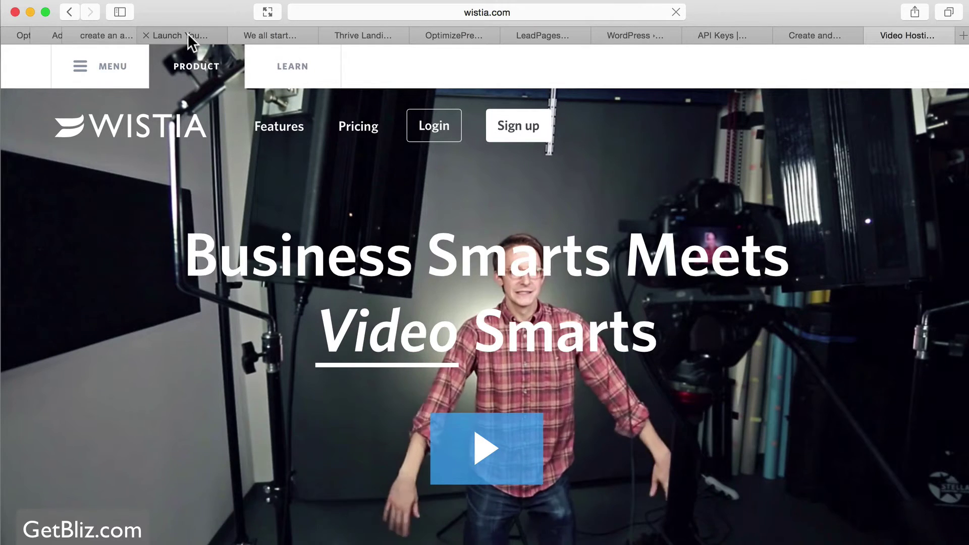
click(192, 37)
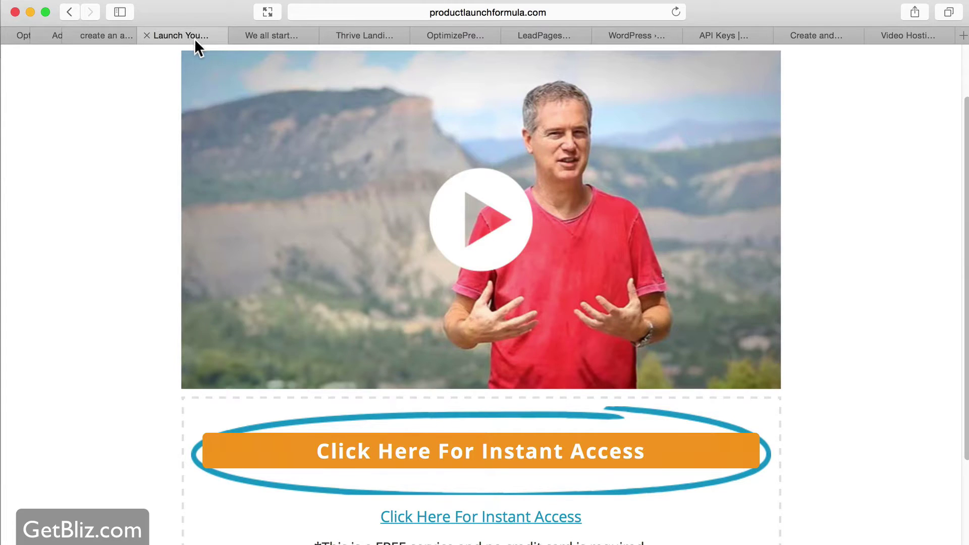
click(102, 38)
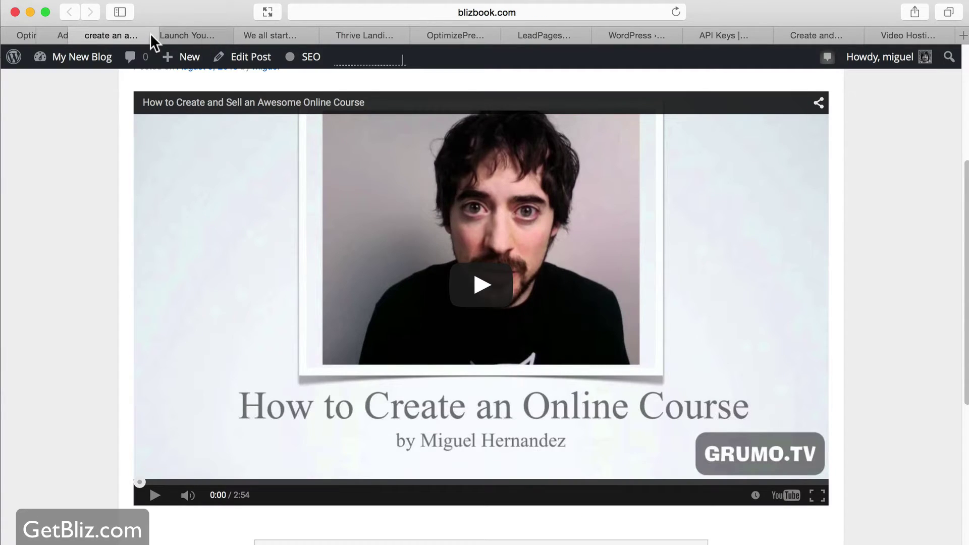
Step: Paste the YouTube watch link into the new page's body, followed by a new line
scroll(54, 33, left, 3)
click(128, 32)
click(242, 263)
text(https://www.youtube.com/watch?v=TEgrEjOYIUY)
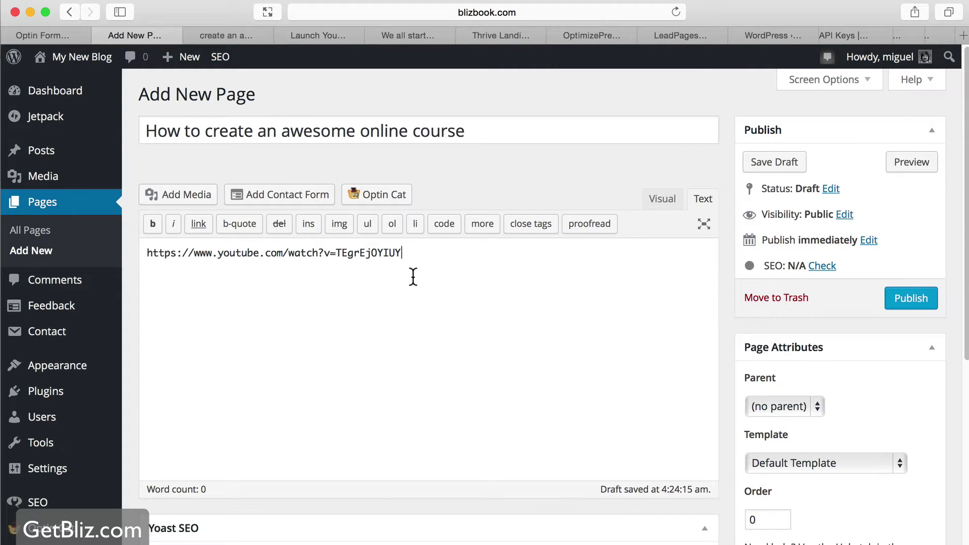
key(Return)
key(Return)
Step: Add a new Optin Cat form using the Postbox 1 layout from the Post Boxes tab
click(63, 37)
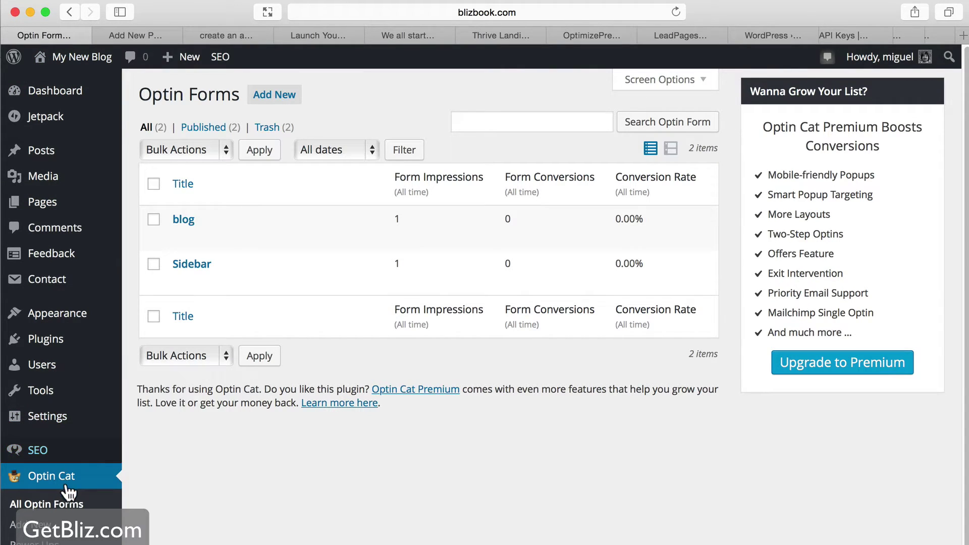
click(285, 96)
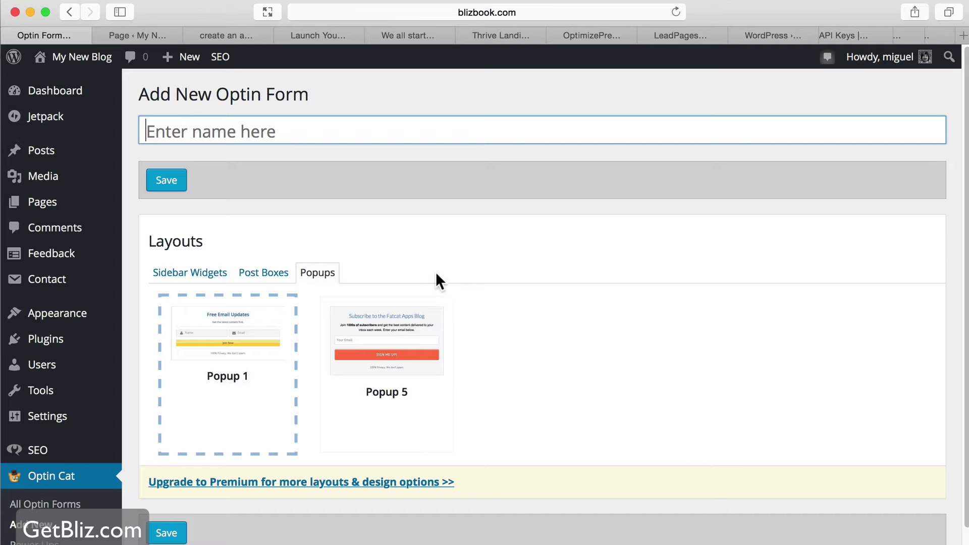
click(263, 277)
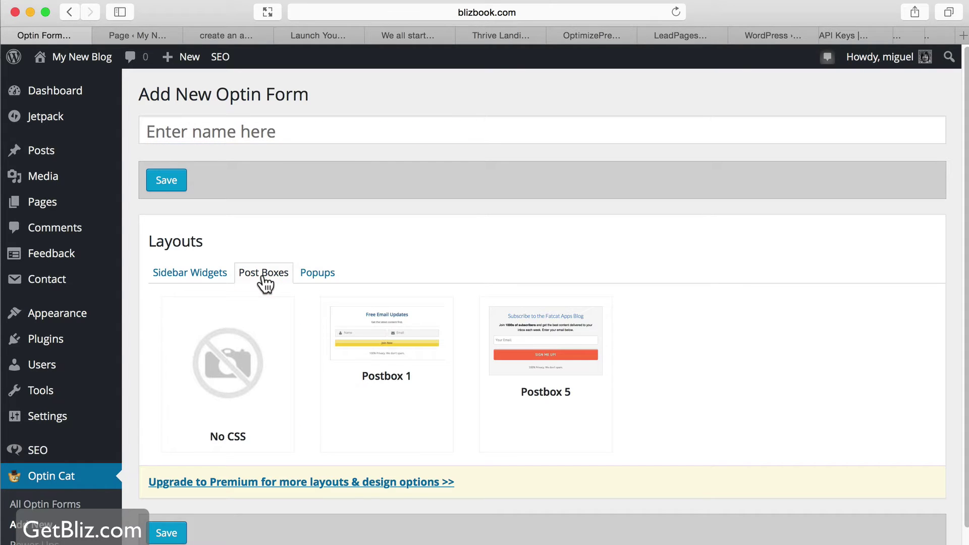
click(439, 372)
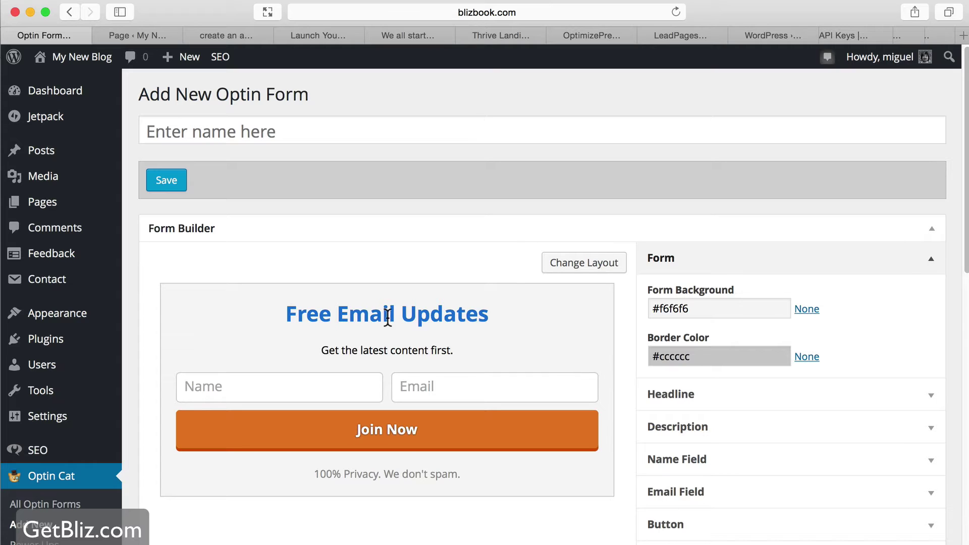
Step: Change the form headline from 'Free Email Updates' to 'Get free access to my course'
click(409, 312)
triple_click(717, 335)
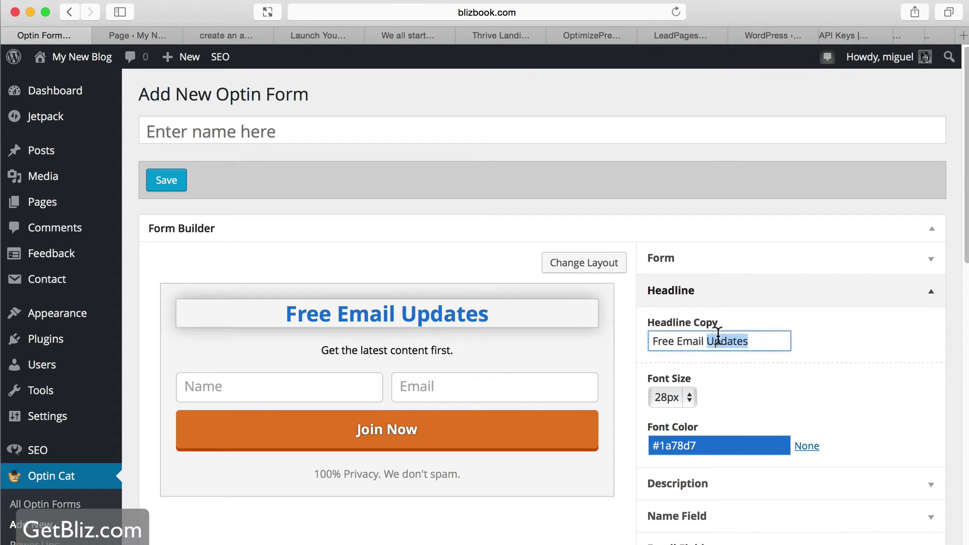
text(Get f)
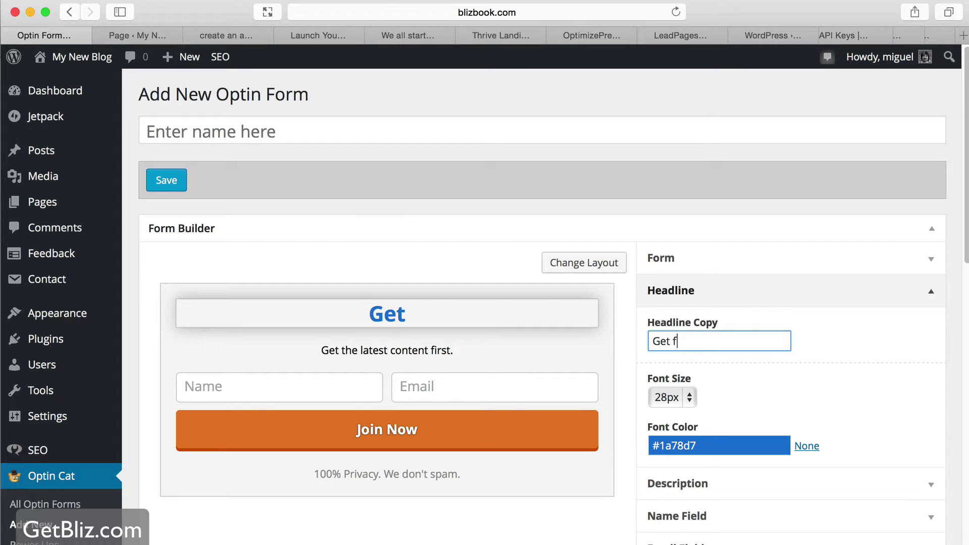
text(ree acces)
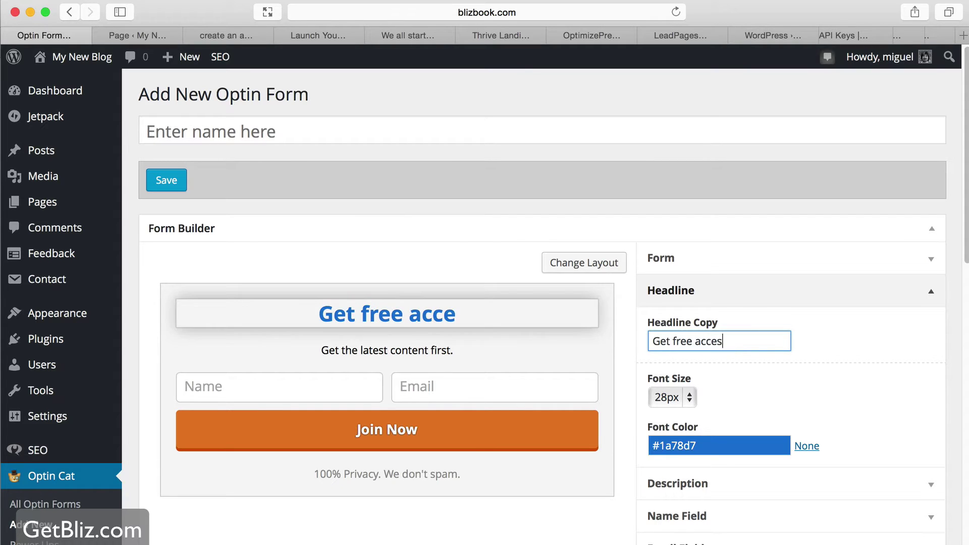
text(s to my course)
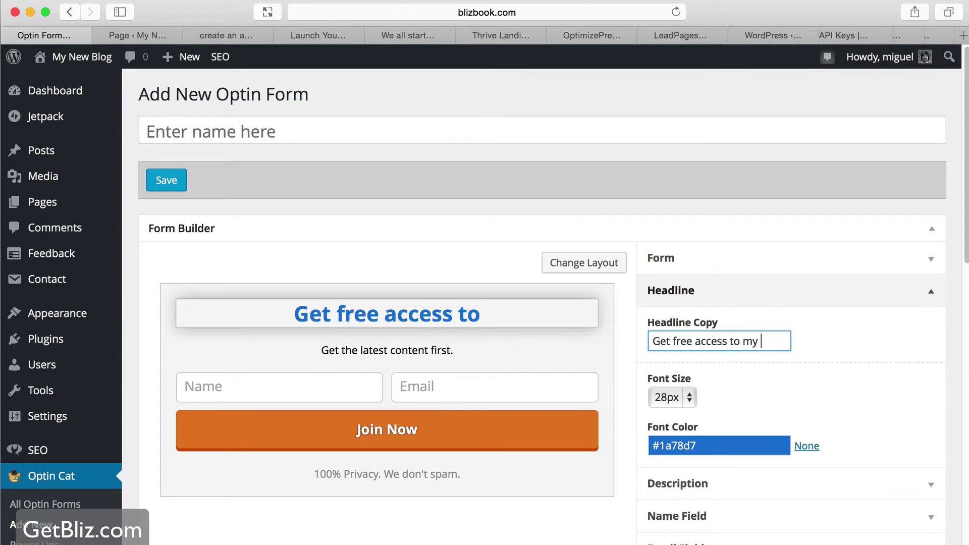
Step: Set the description to 'Join 6500 happy students monetizing their knowledge online', removing the stray letter
click(424, 348)
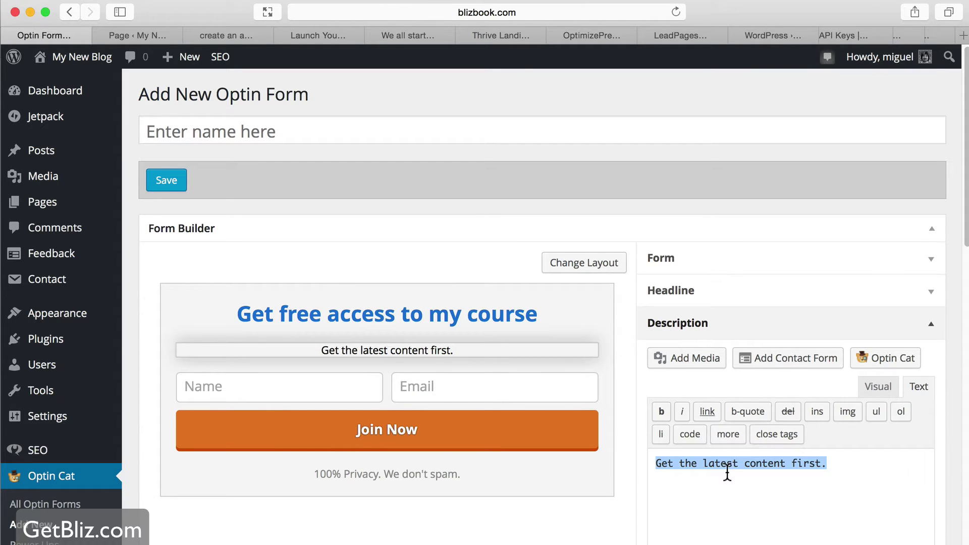
text(Join)
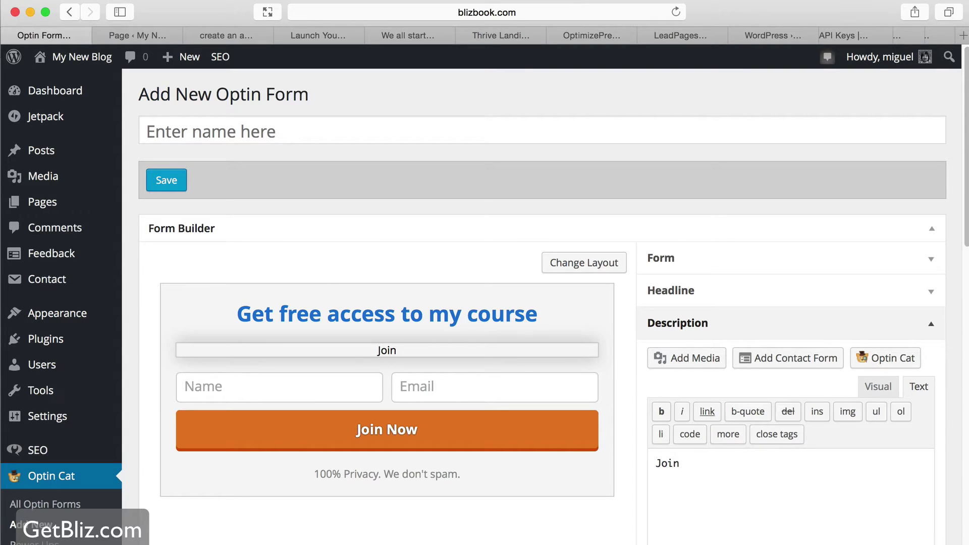
text( 6500)
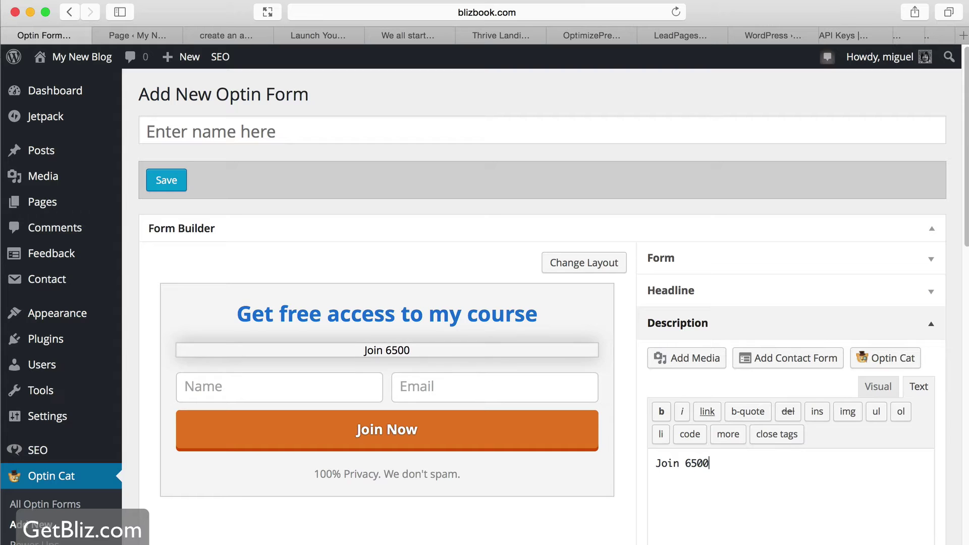
text( happy stud)
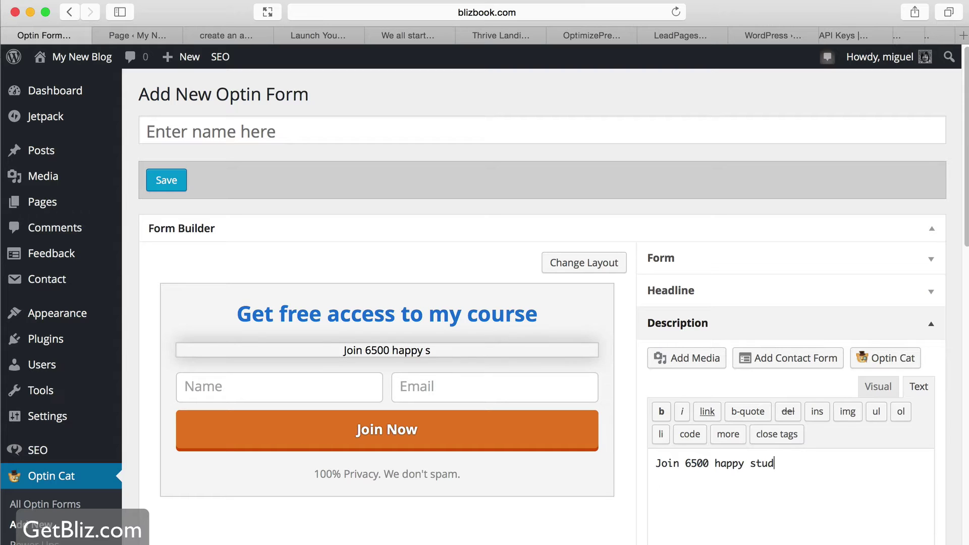
text(ents monetiz)
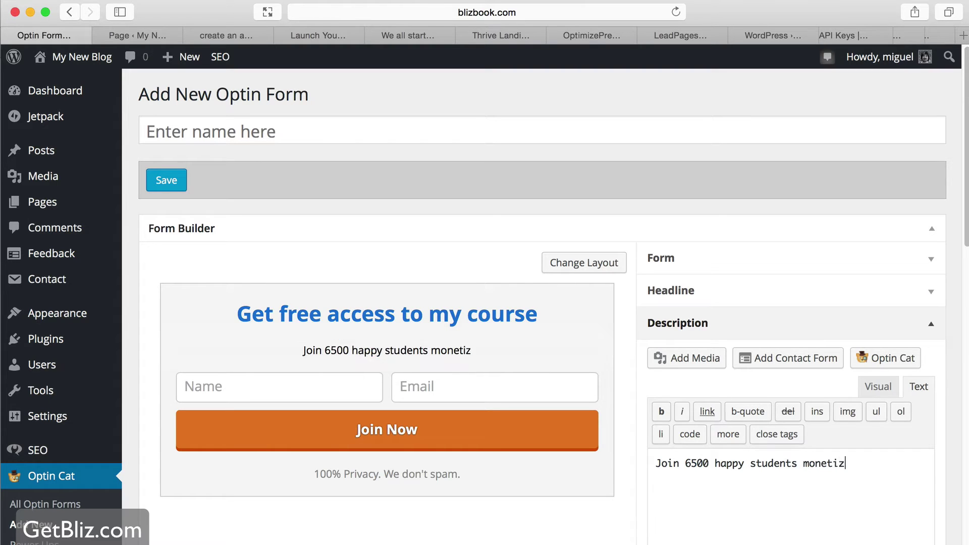
text(ing their )
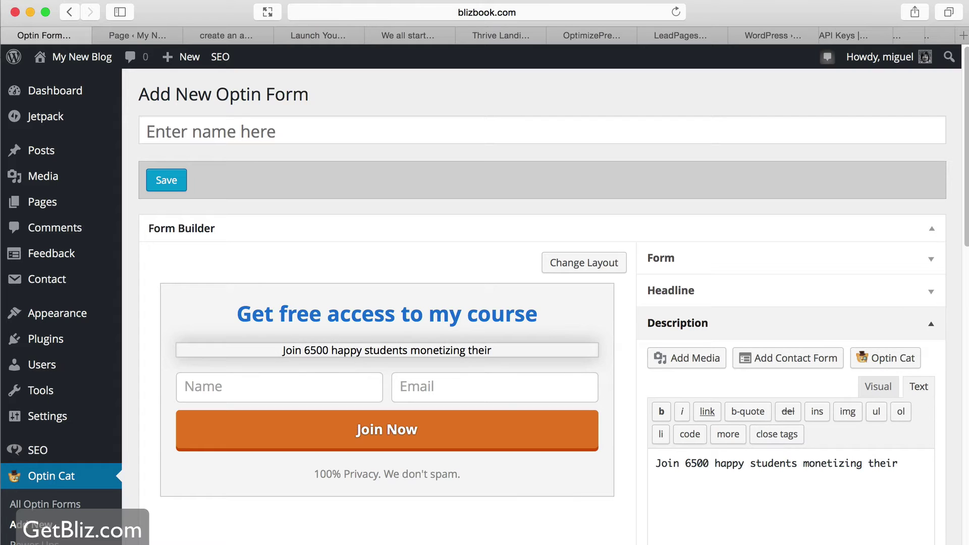
text(knowledget)
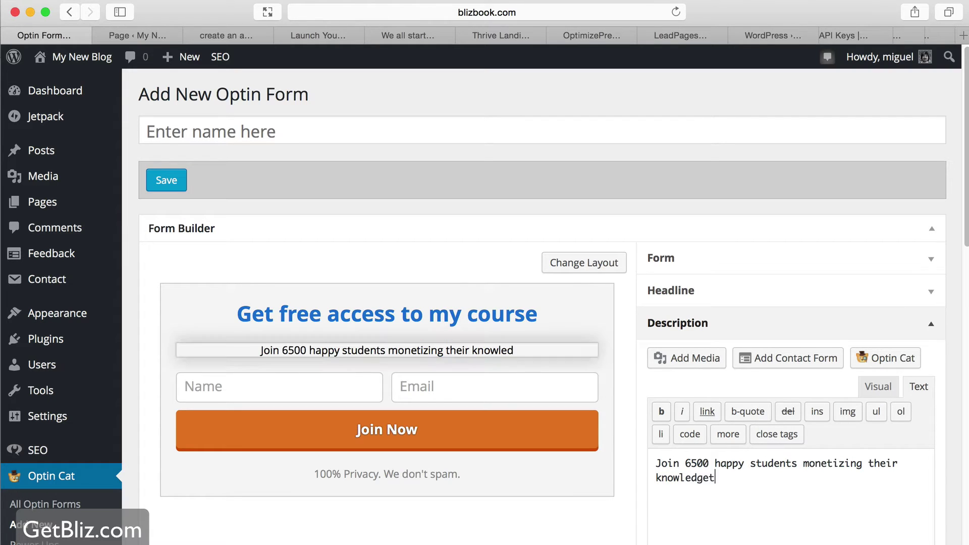
key(BackSpace)
Step: Select and copy the opt-in form's [optin-cat id=45] shortcode
text(online)
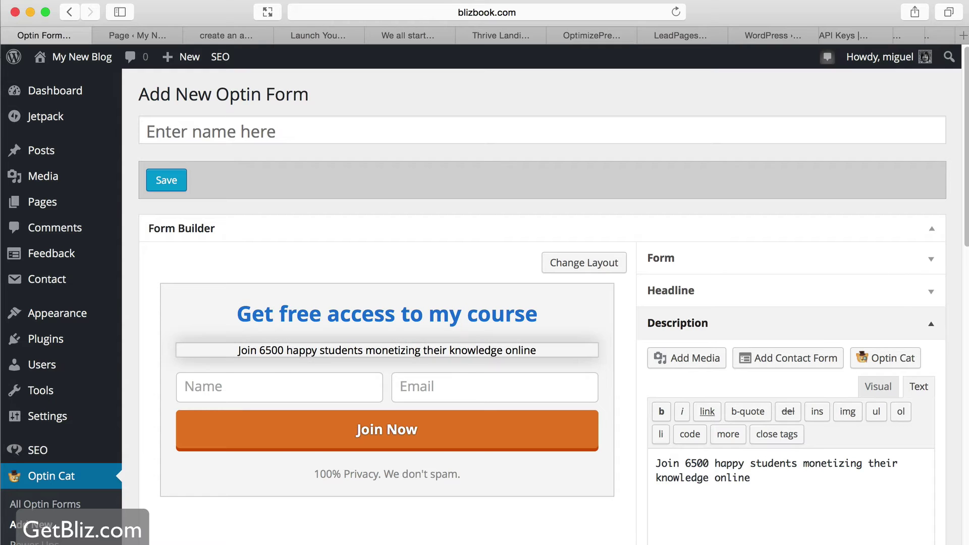
scroll(661, 417, down, 15)
click(369, 323)
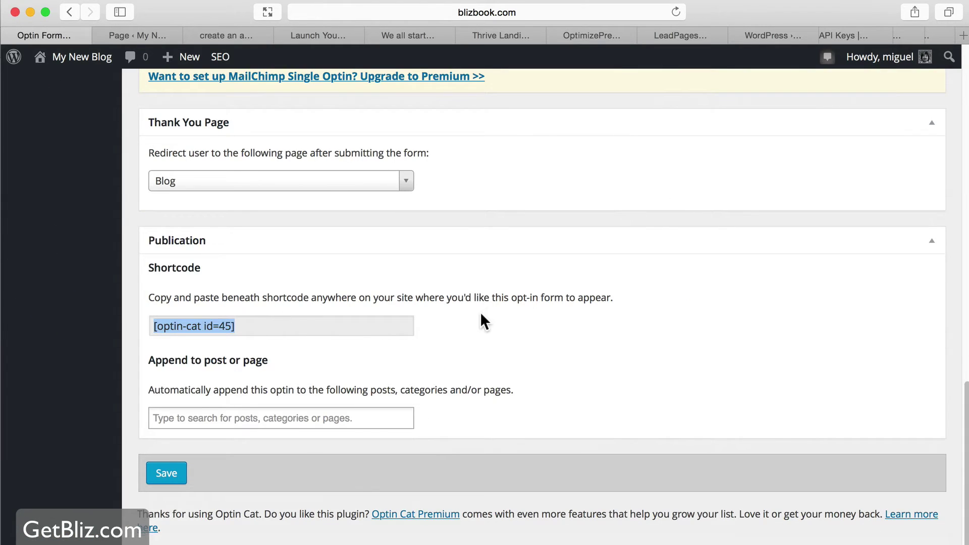
scroll(484, 313, up, 5)
scroll(571, 277, up, 6)
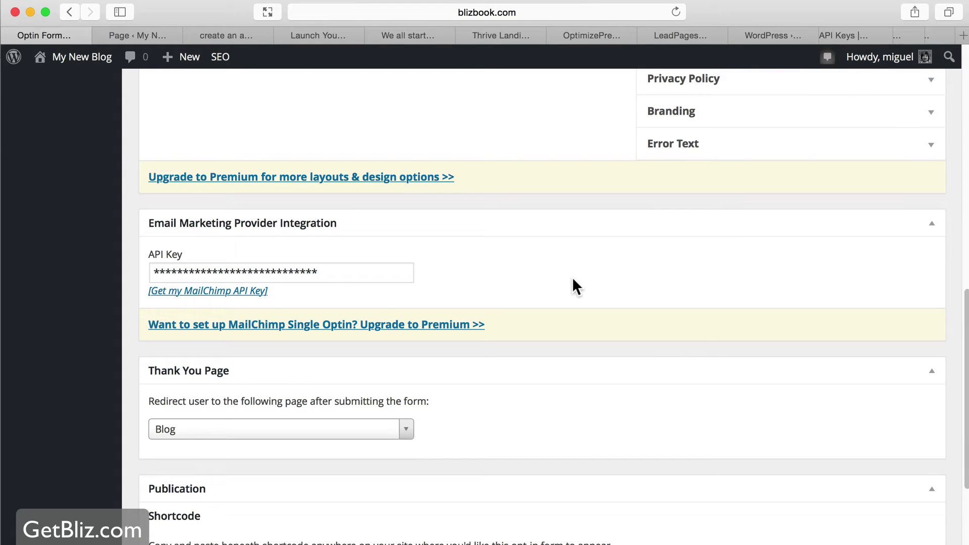
scroll(572, 277, down, 5)
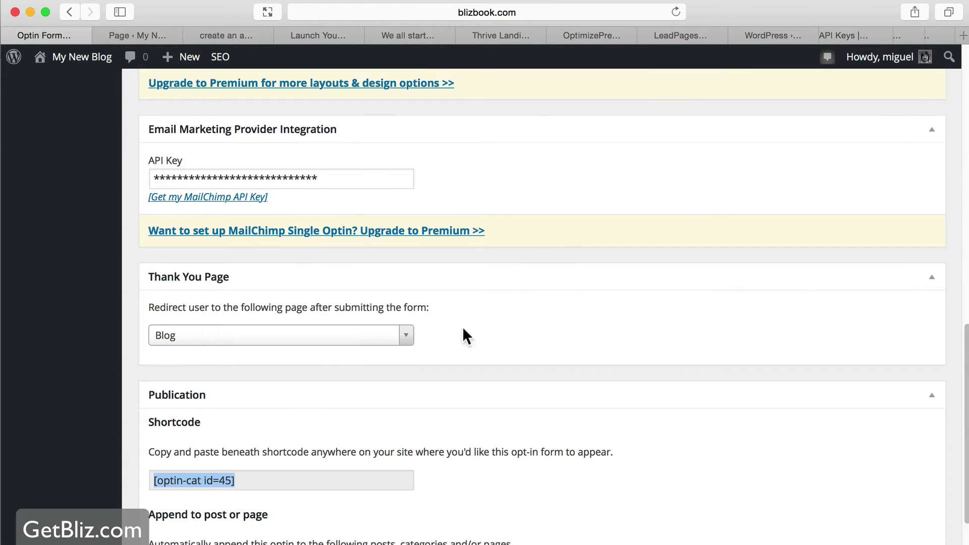
click(253, 438)
key(super+c)
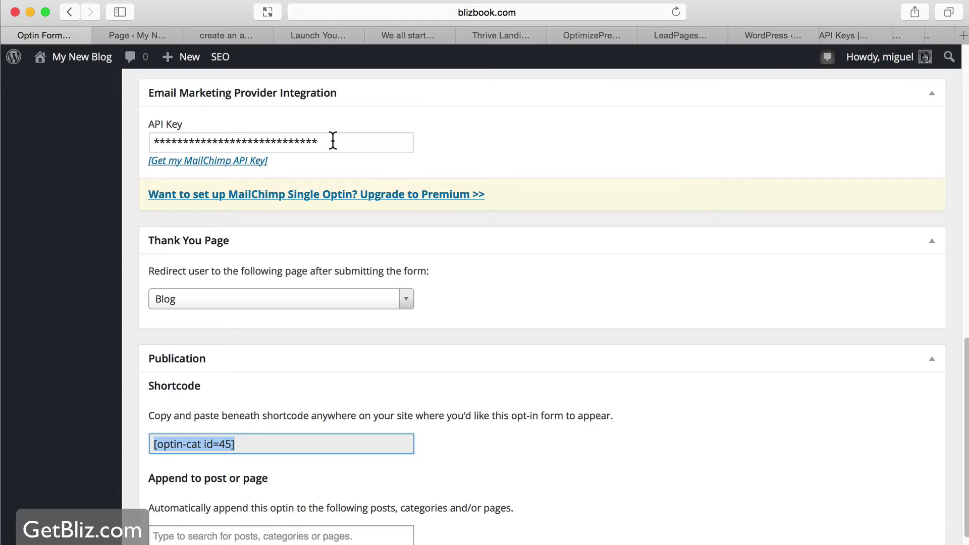
Step: Save the opt-in form and return to the course page draft
scroll(612, 353, down, 3)
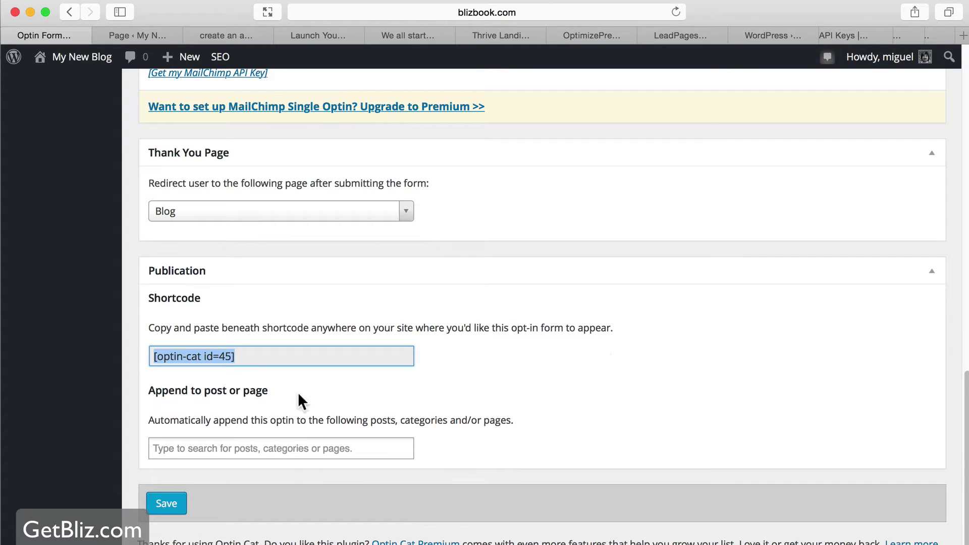
click(170, 507)
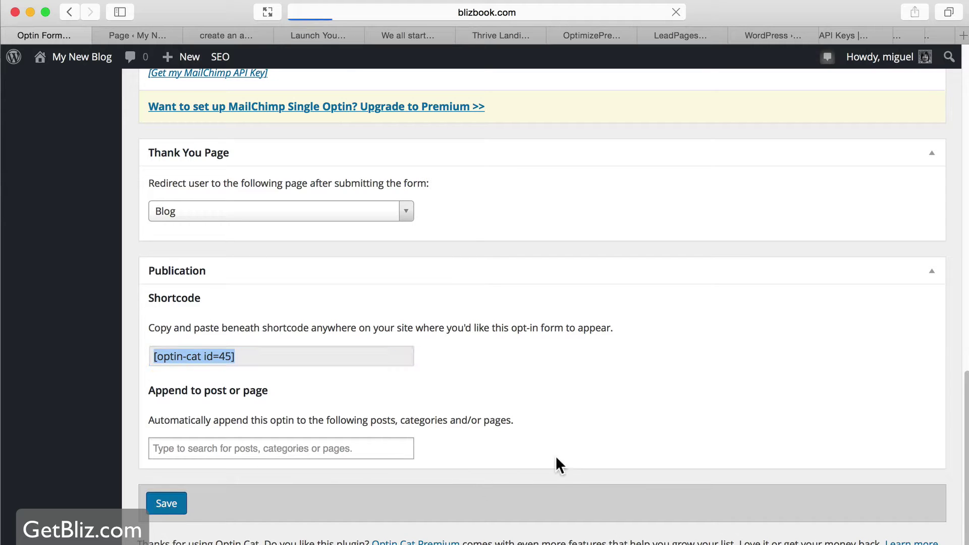
click(141, 36)
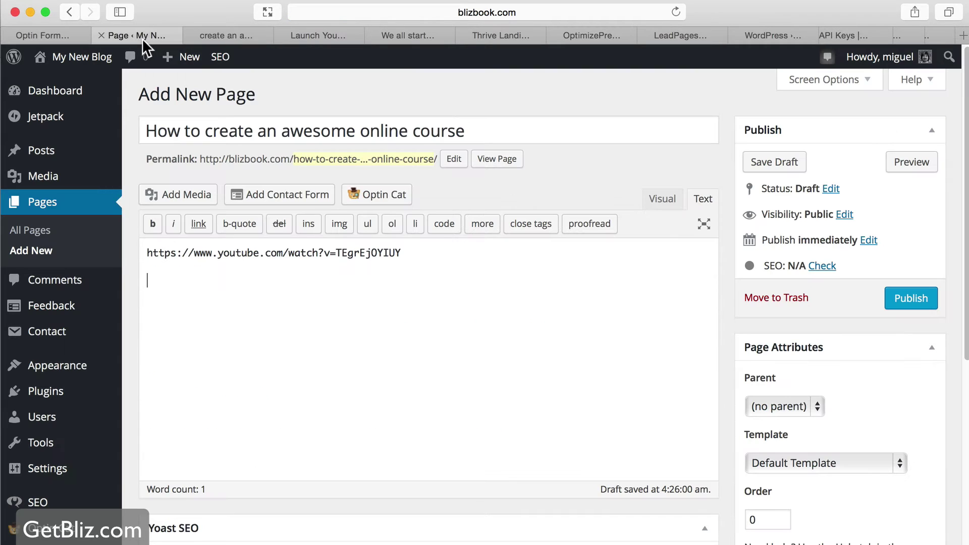
Step: Paste [optin-cat id=45] on a new line below the YouTube URL in the Text editor
click(276, 303)
key(super+v)
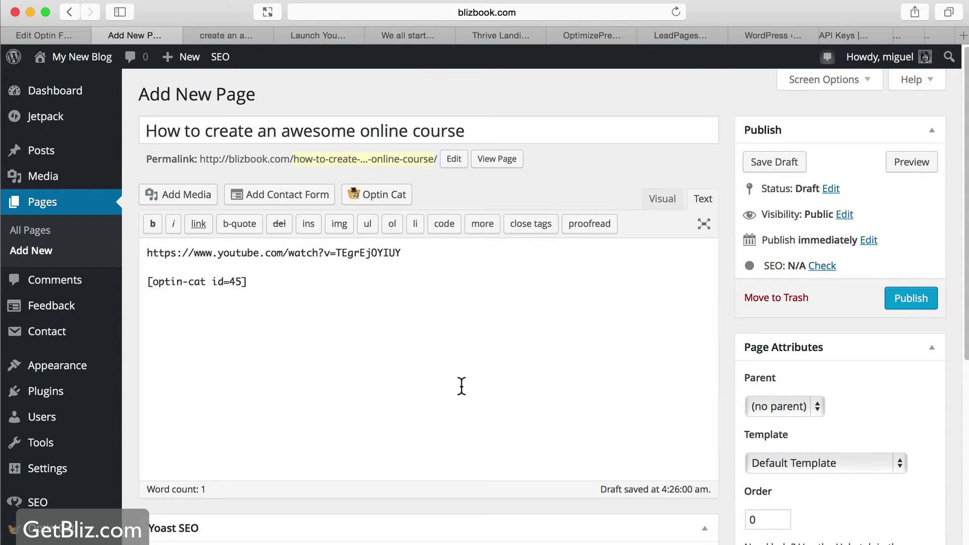
scroll(851, 467, down, 5)
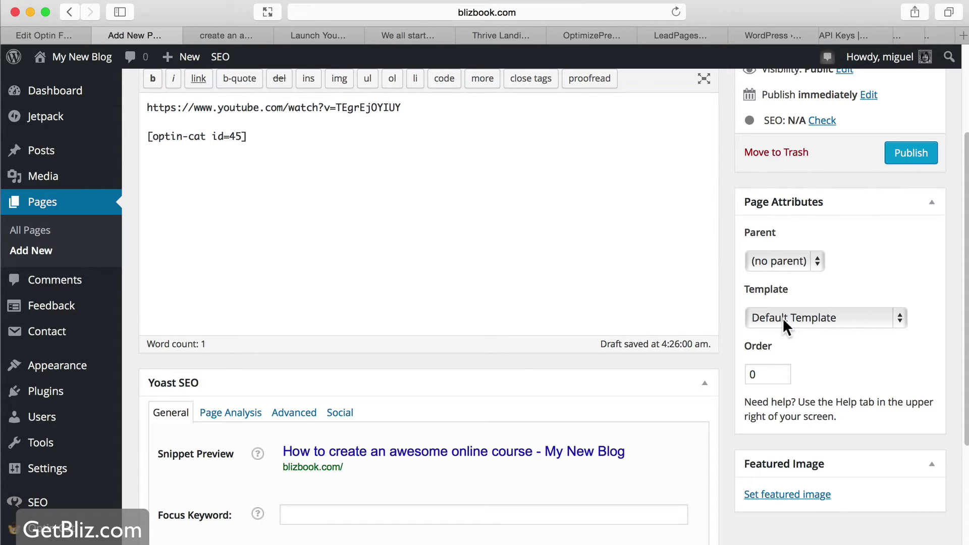
Step: Set the Page Attributes template to 'Landing Page (no menu)' and publish the course page
click(782, 318)
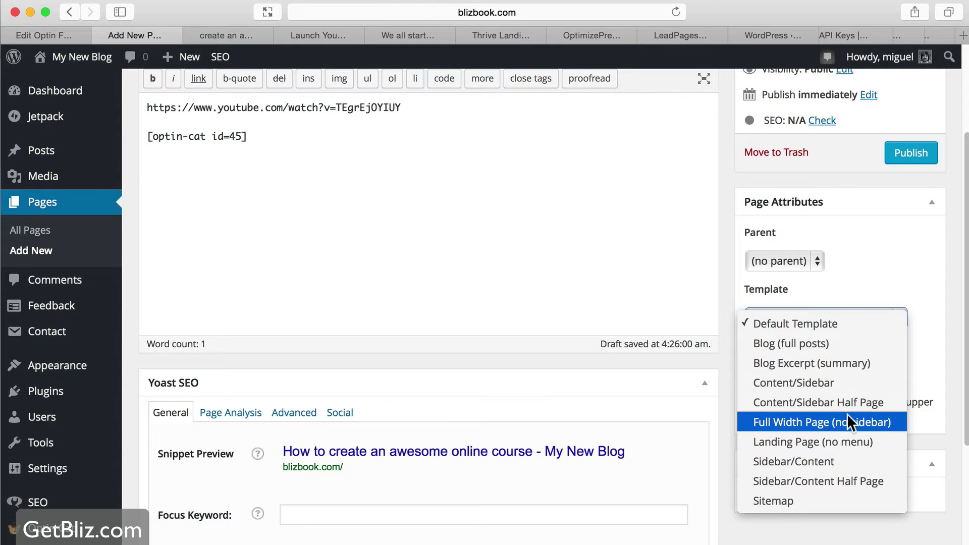
click(849, 443)
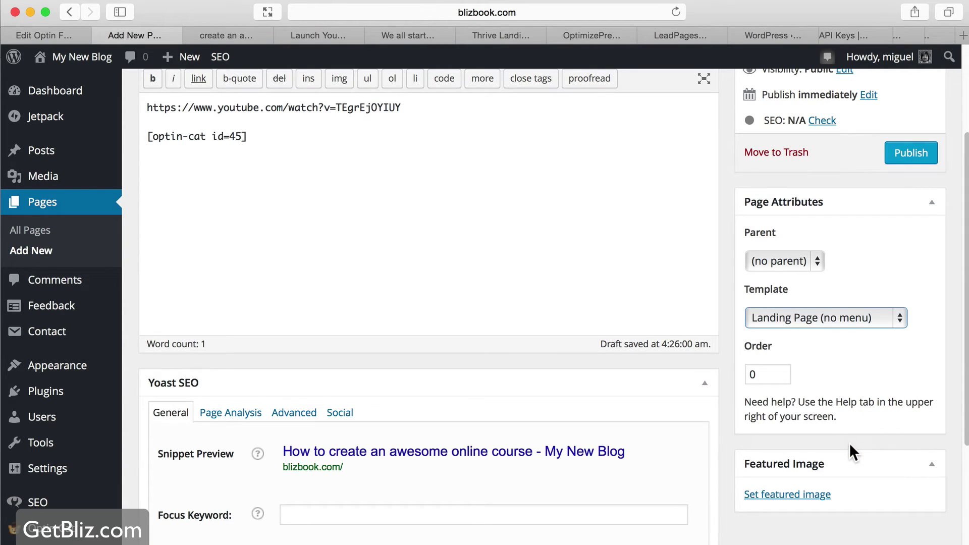
scroll(629, 279, up, 3)
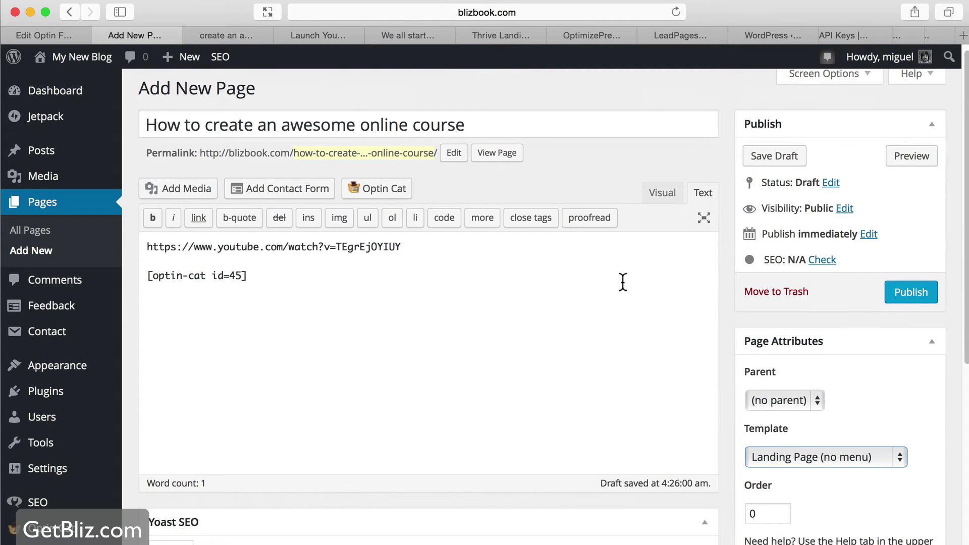
scroll(618, 283, down, 3)
scroll(656, 288, down, 4)
scroll(767, 288, up, 8)
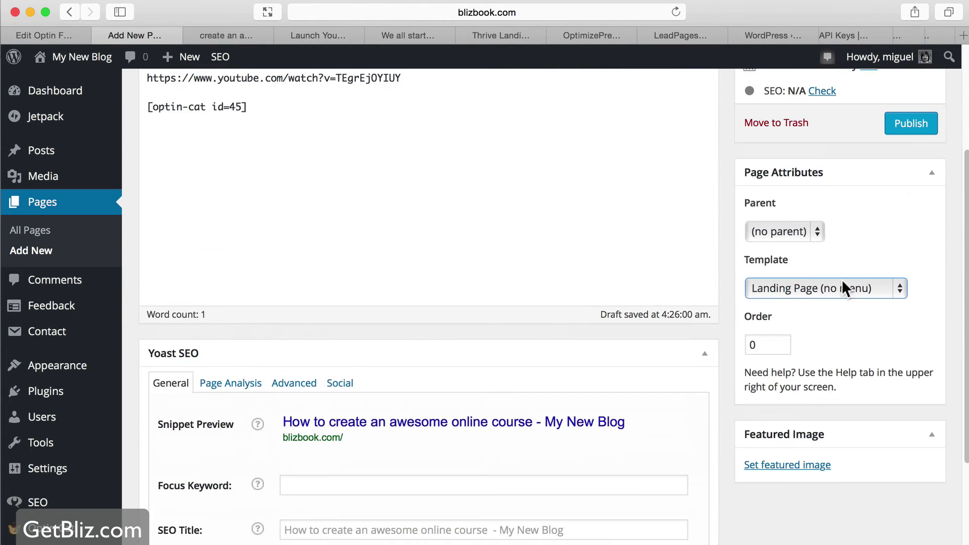
click(912, 262)
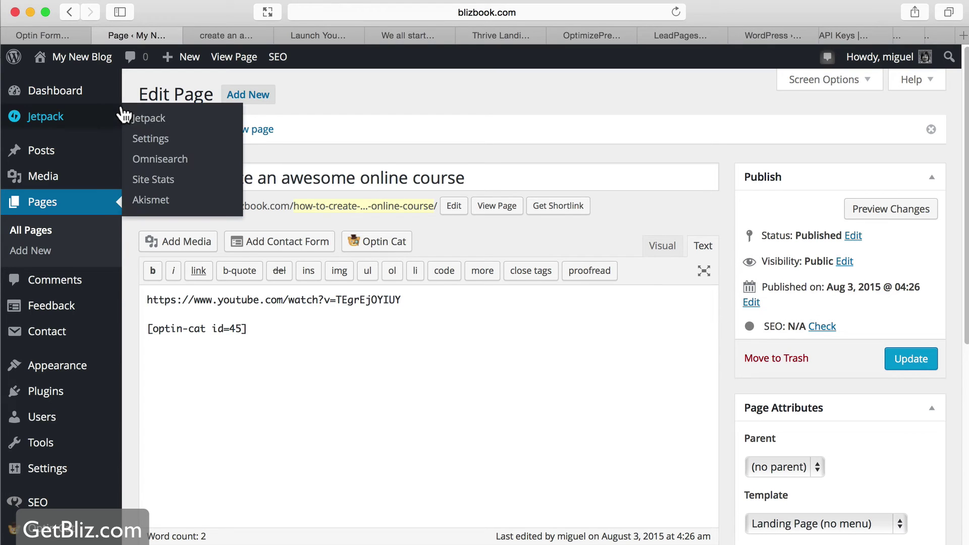
Step: View the live page in a new tab, checking the video sits above the 'Get free access to my course' form
super+click(254, 128)
click(329, 34)
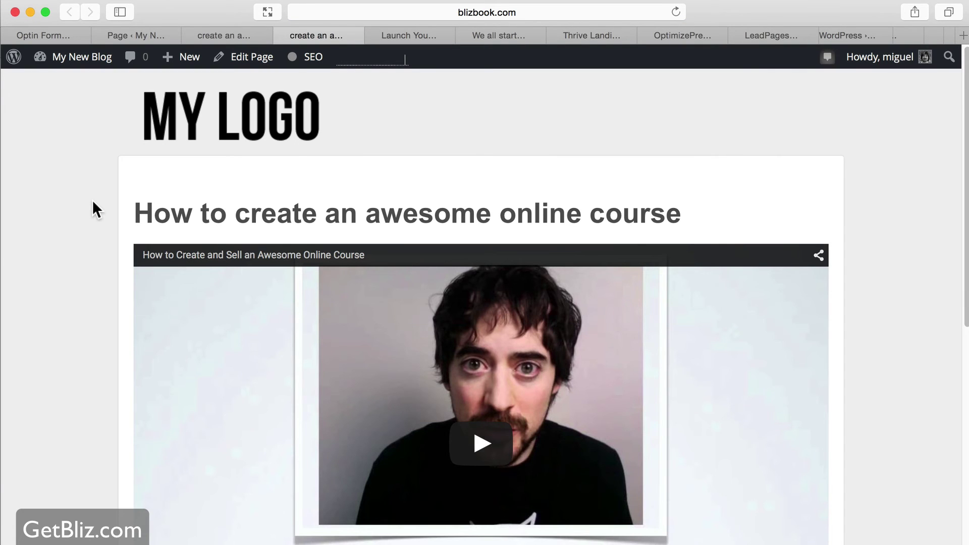
scroll(92, 202, down, 3)
scroll(92, 200, down, 10)
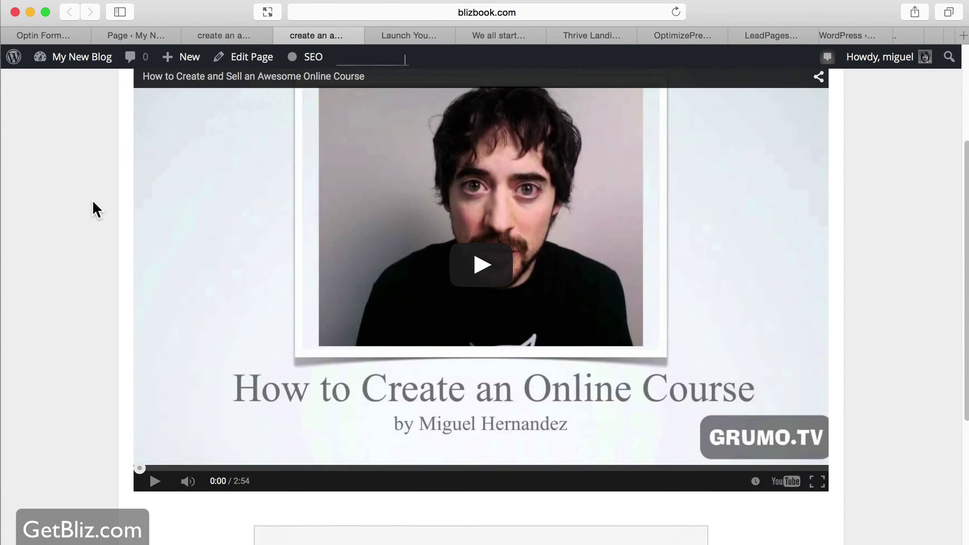
scroll(92, 199, up, 2)
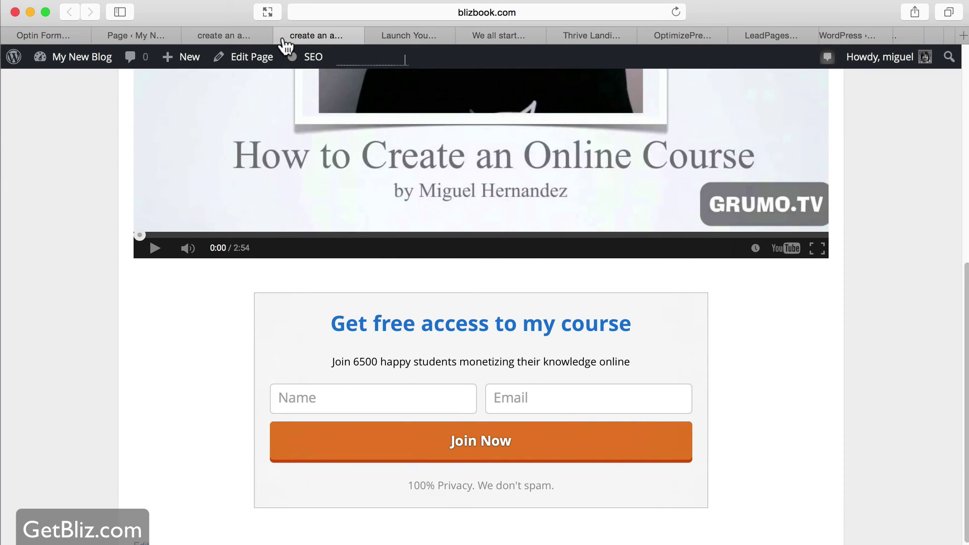